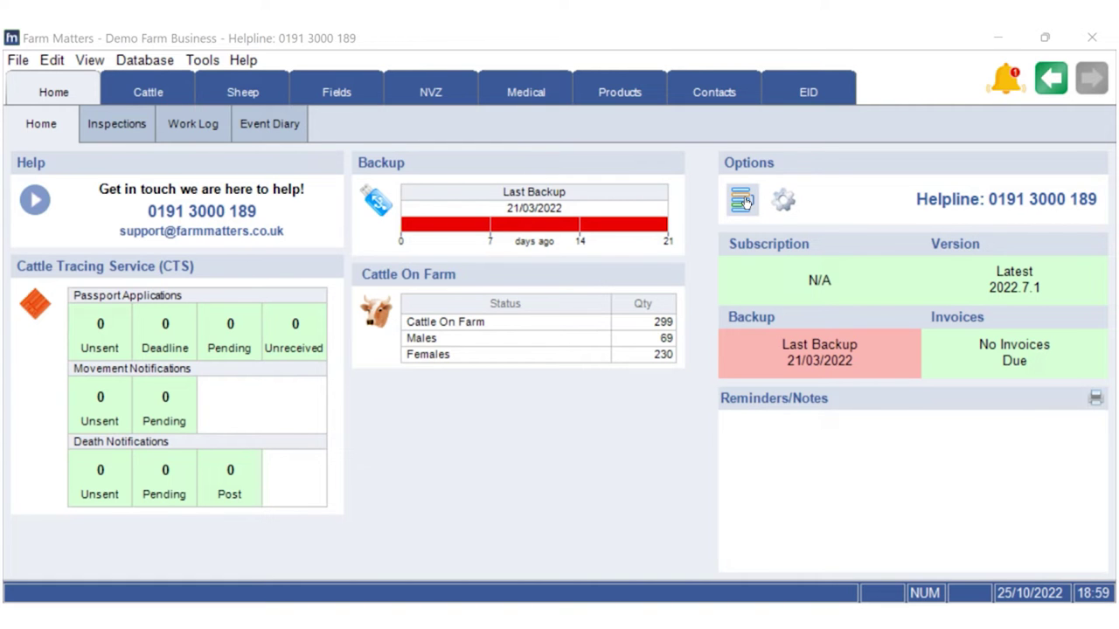
Put the Cattle TB Testing tile in column 2, remove the Helpline tile, and apply the layout
click(742, 201)
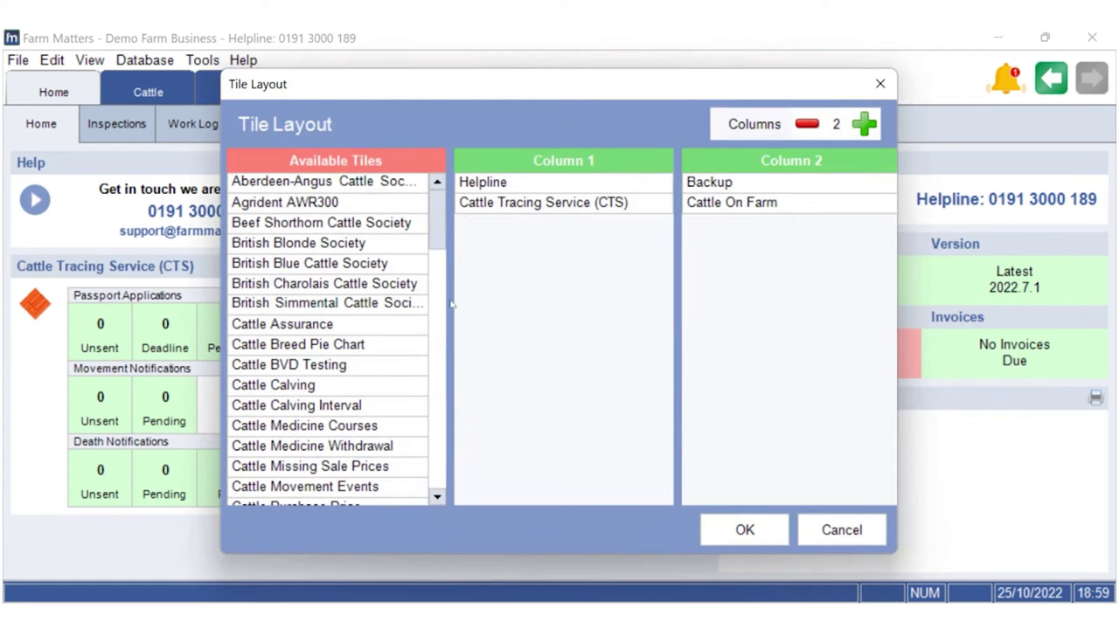
scroll(346, 201, down, 5)
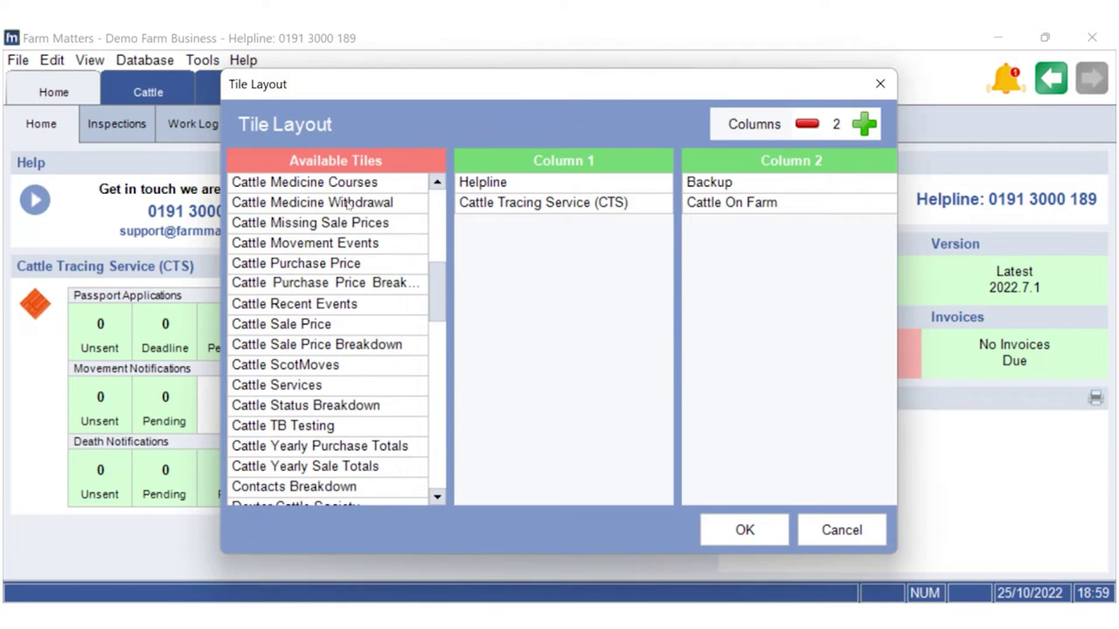
scroll(348, 203, down, 3)
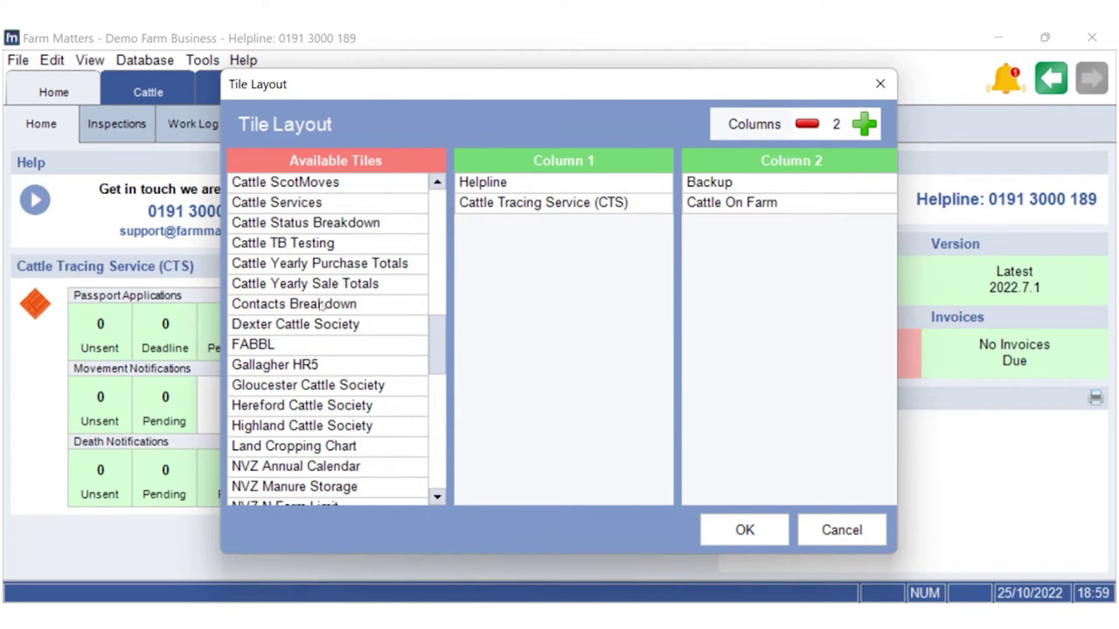
drag(311, 245, 711, 268)
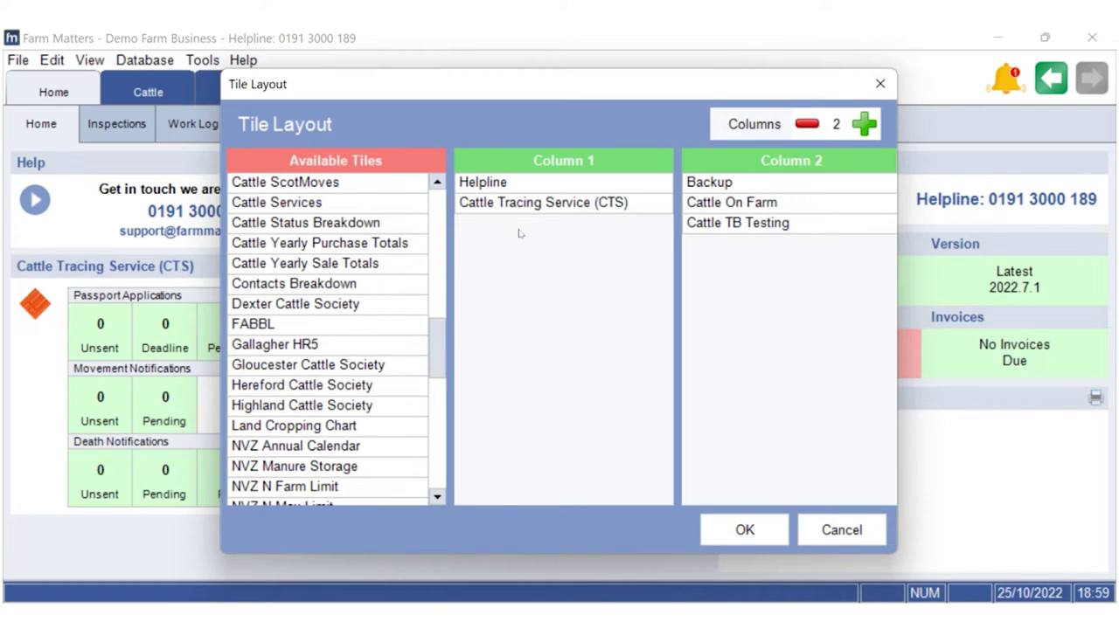
drag(527, 185, 365, 203)
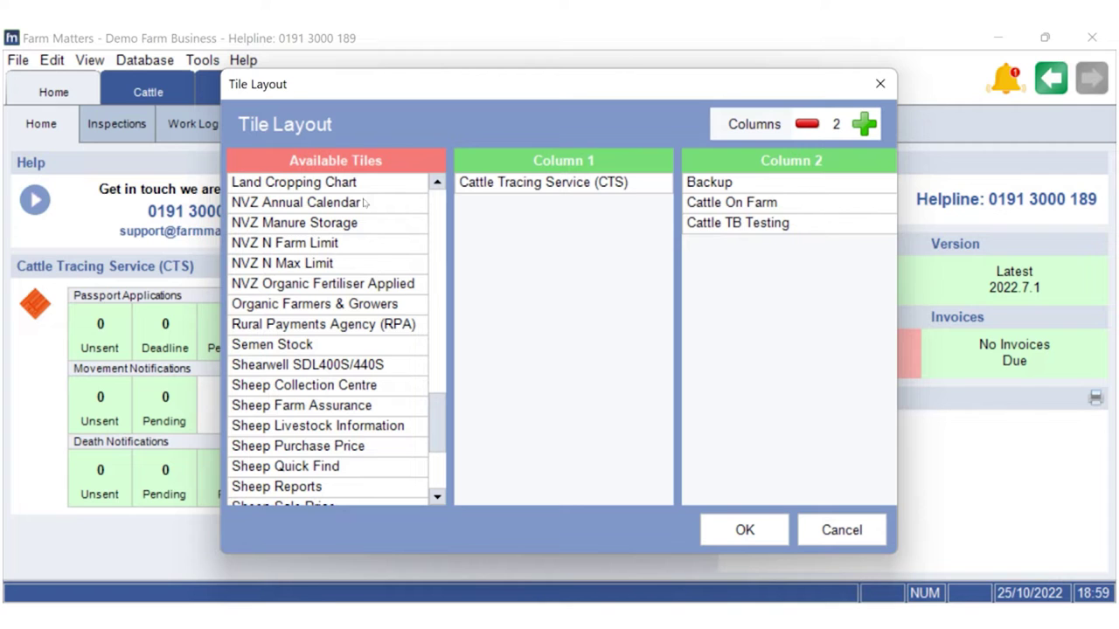
click(741, 531)
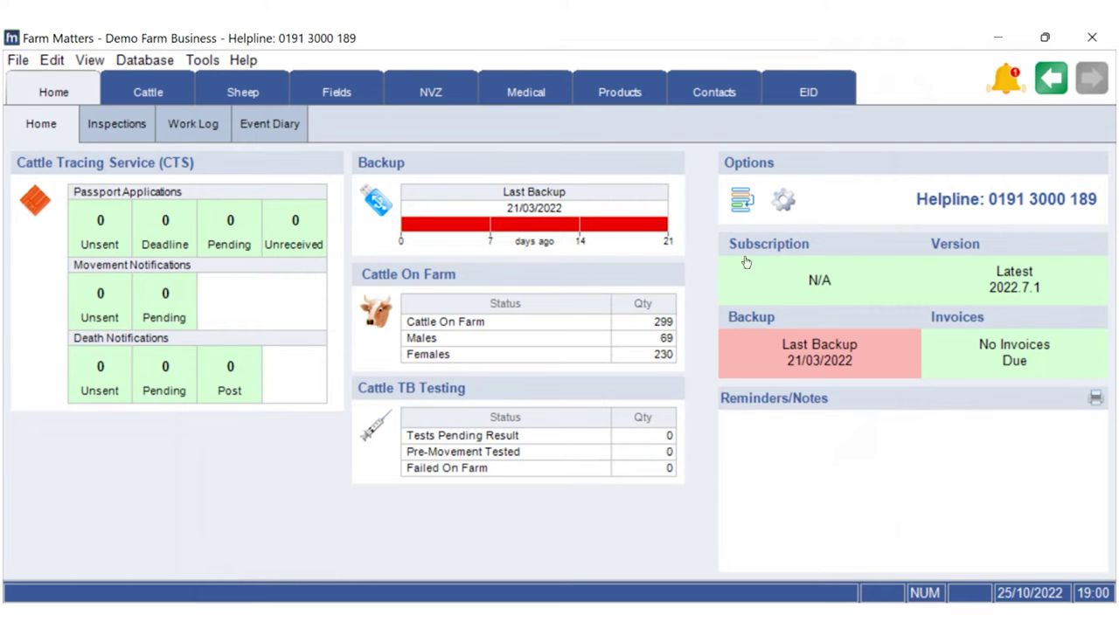
Recheck the tile layout settings and close them without further changes
click(741, 200)
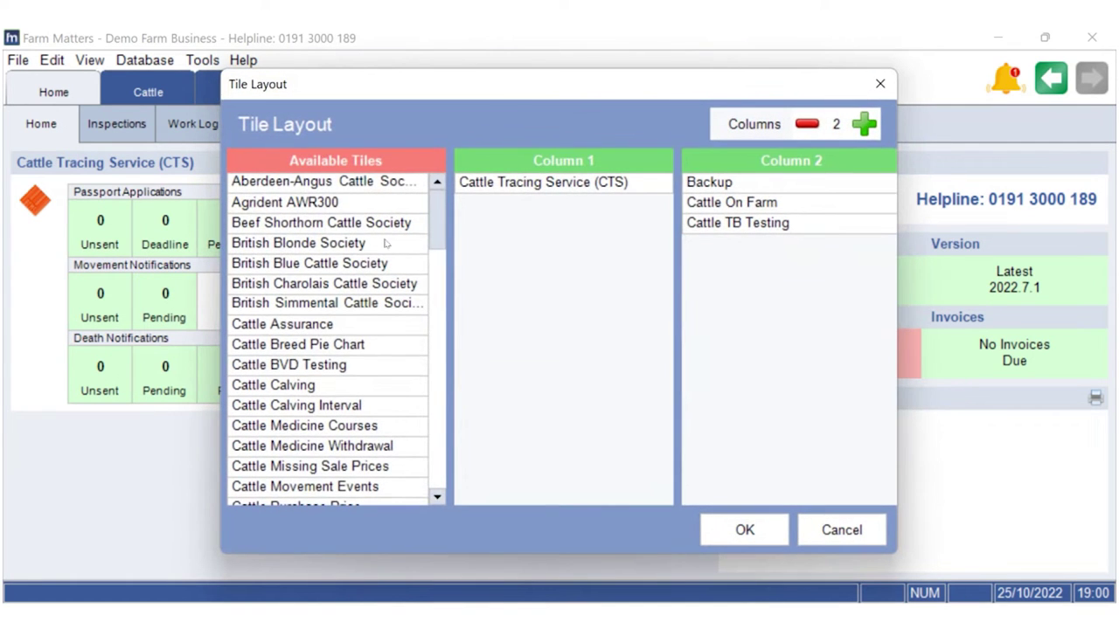
scroll(386, 245, down, 8)
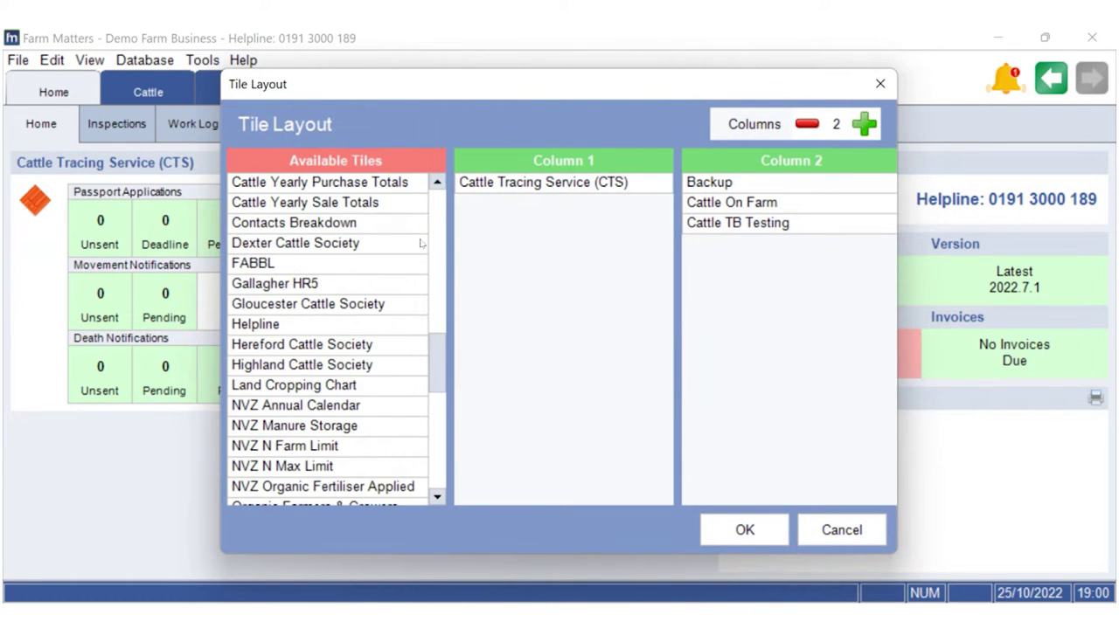
click(880, 84)
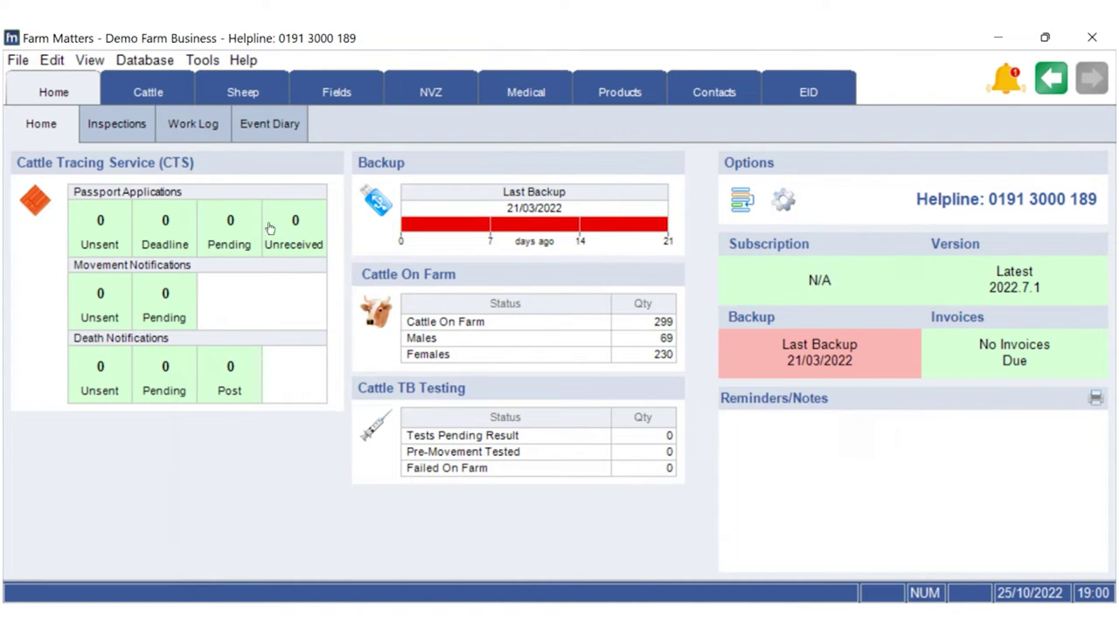
Tour the Cattle, Sheep, Fields, NVZ, Medical, Products, Contacts and EID pages, ending back on Cattle
click(491, 208)
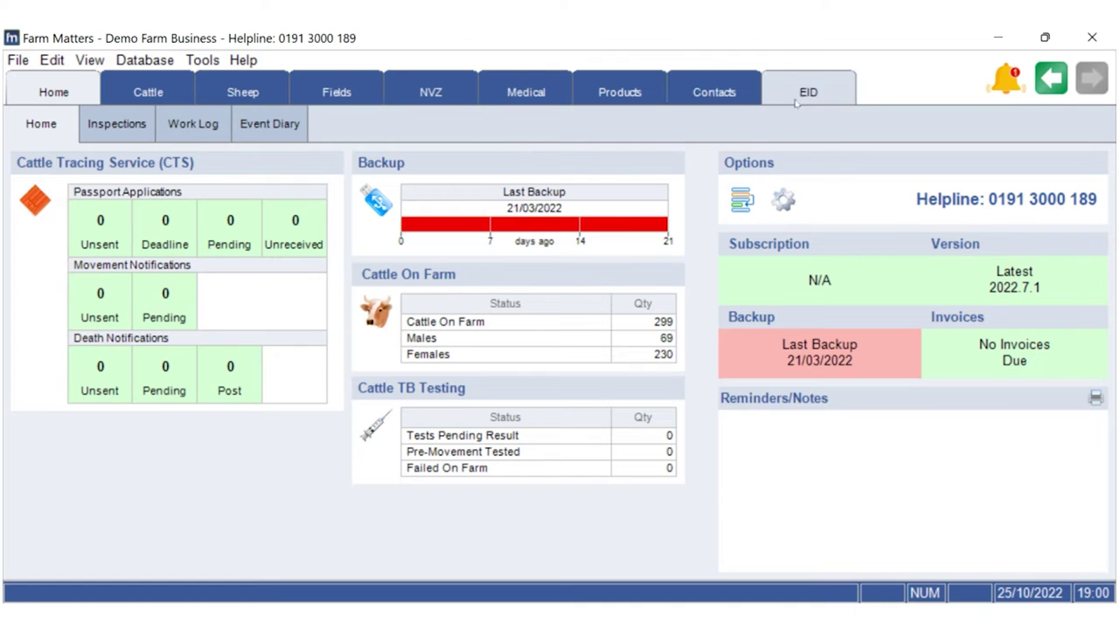
click(143, 95)
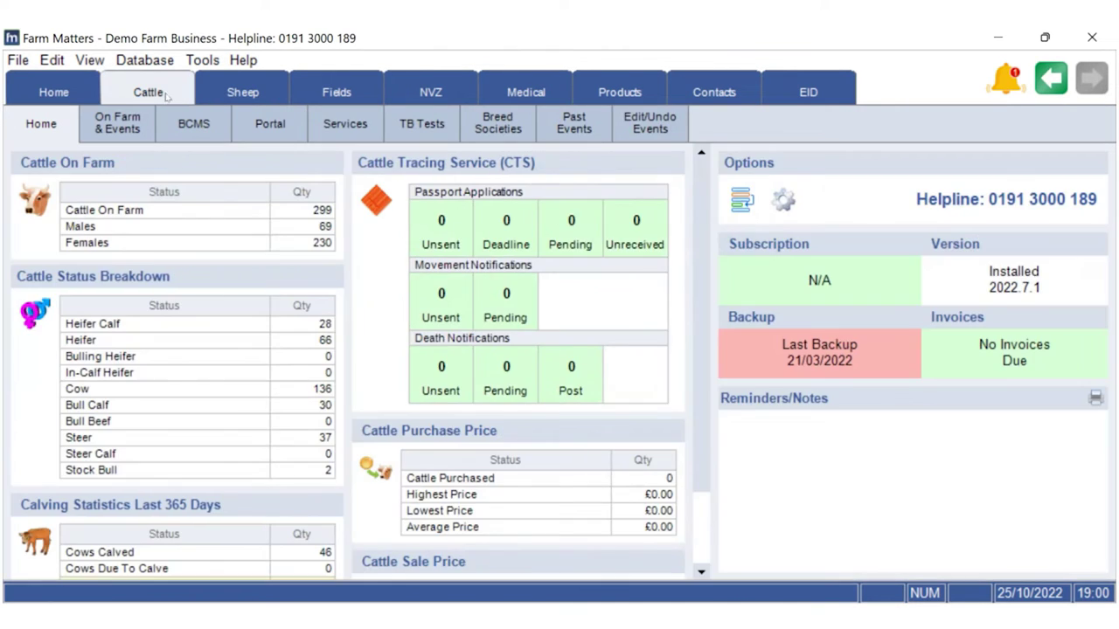
click(243, 94)
click(330, 98)
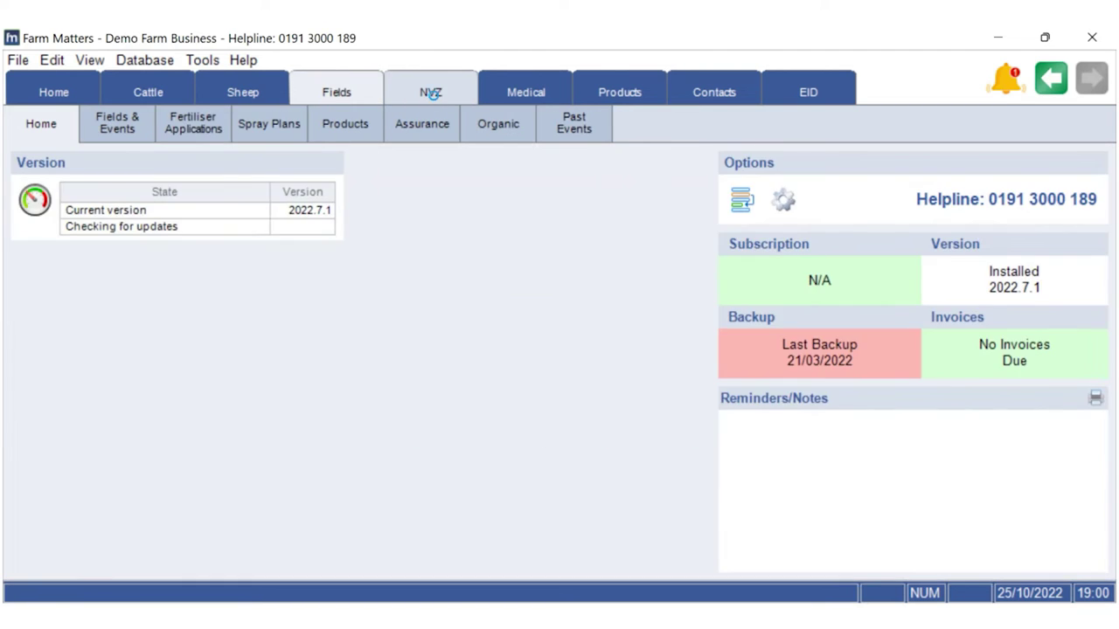
click(432, 95)
click(525, 94)
click(609, 96)
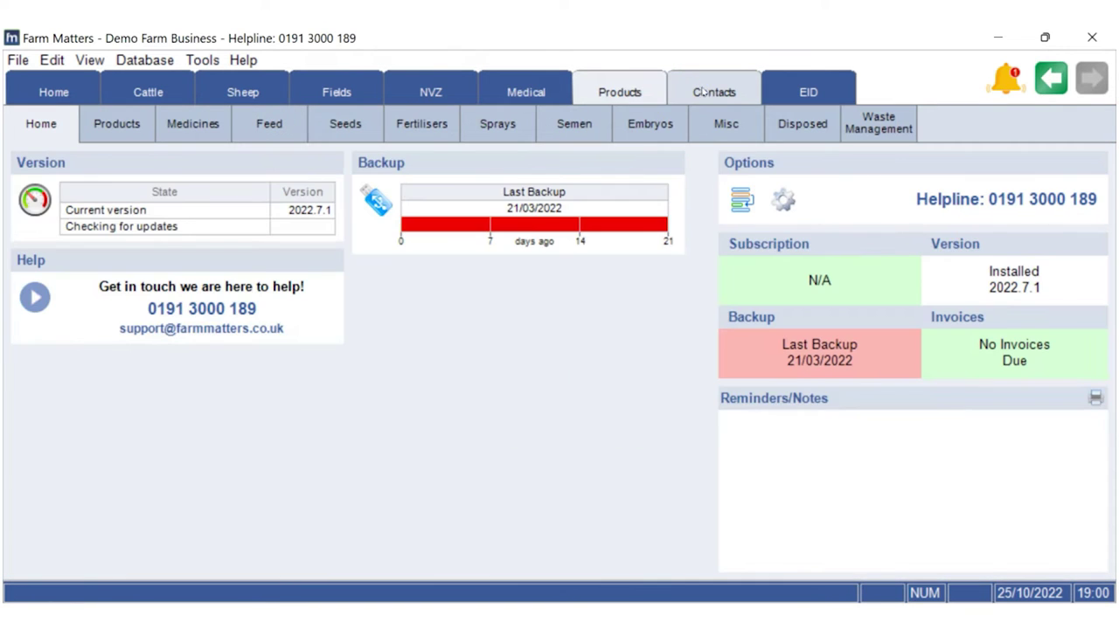
click(705, 91)
click(811, 92)
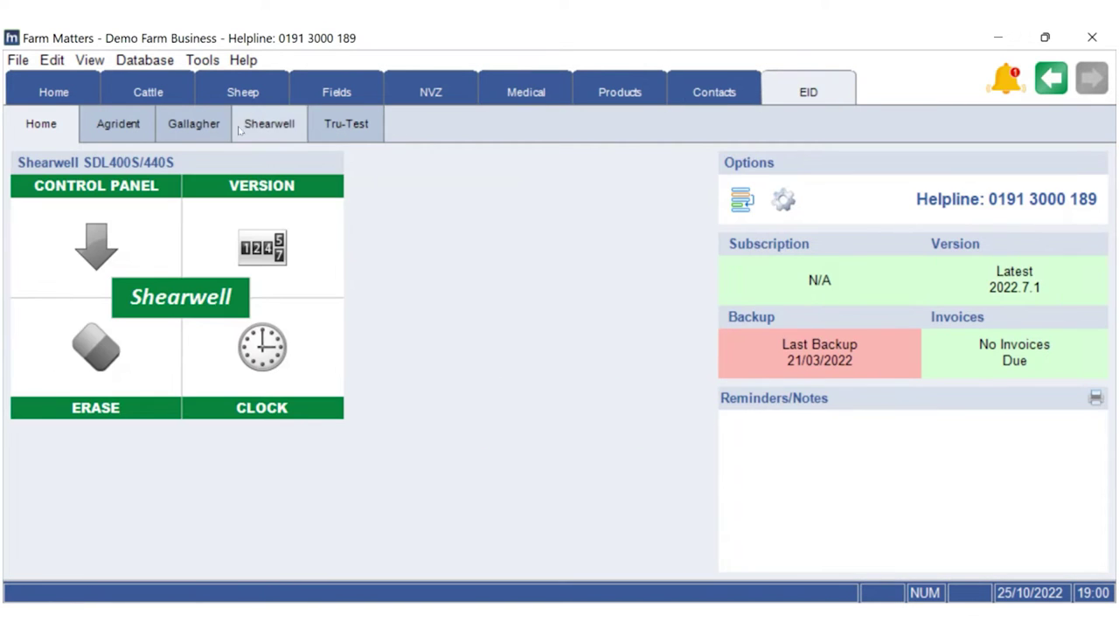
click(146, 93)
Browse the Cattle menus and open the On Farm & Events grid of 299 cattle
click(123, 131)
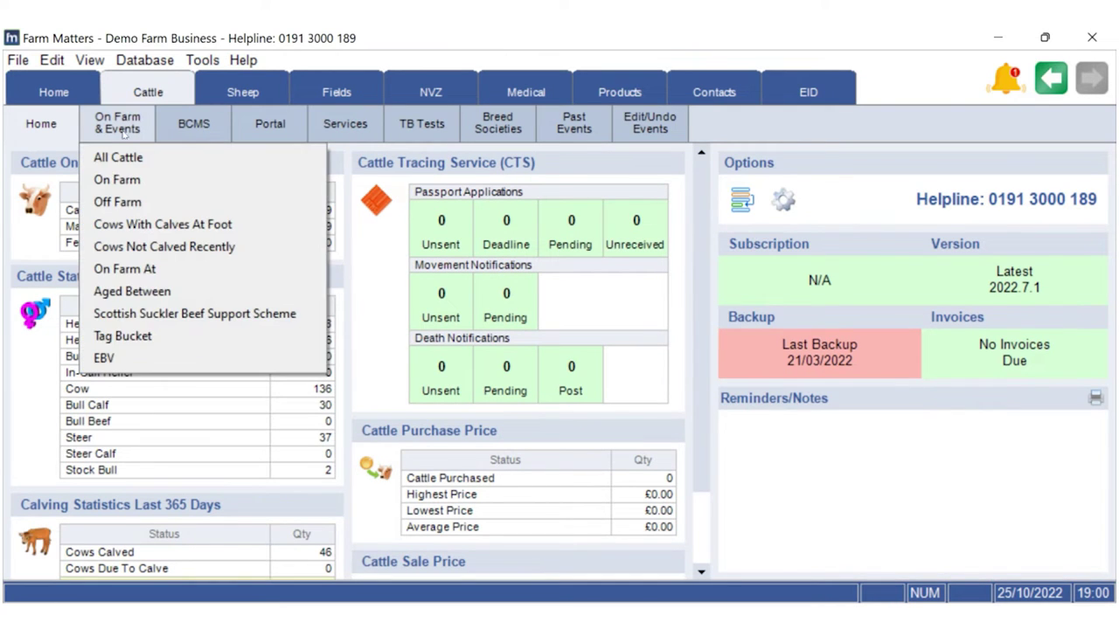
click(194, 129)
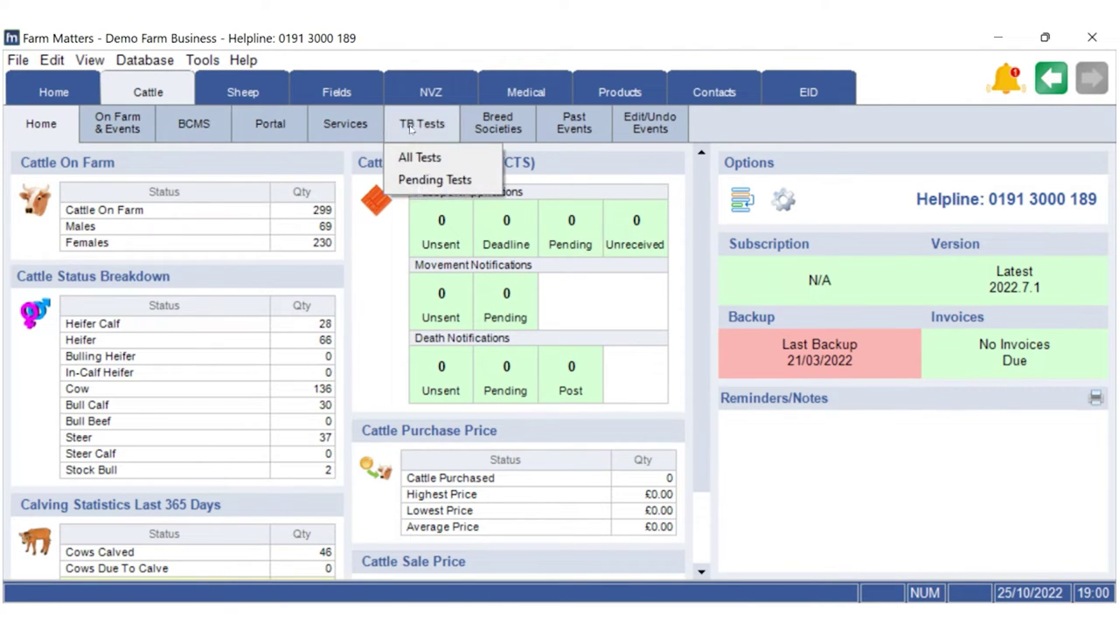
mouse_move(557, 129)
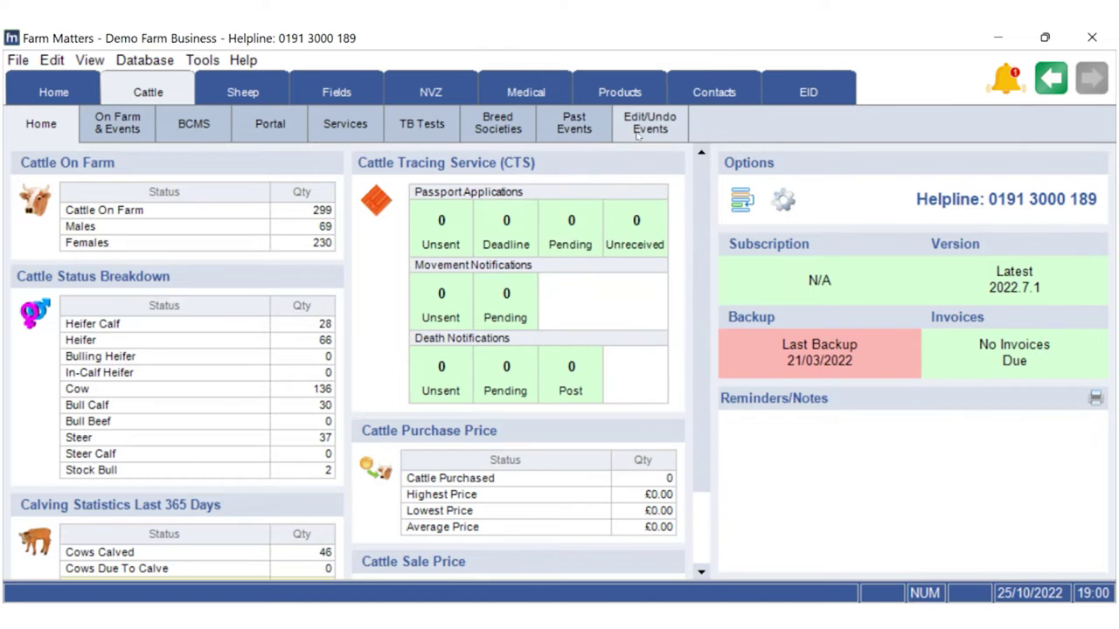
mouse_move(123, 131)
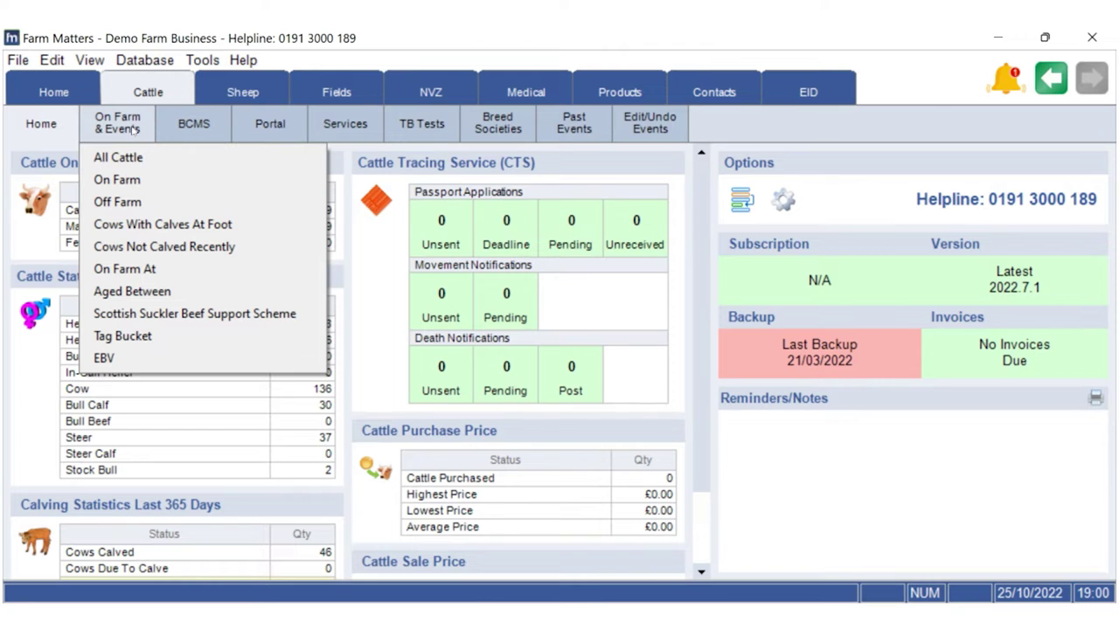
click(133, 129)
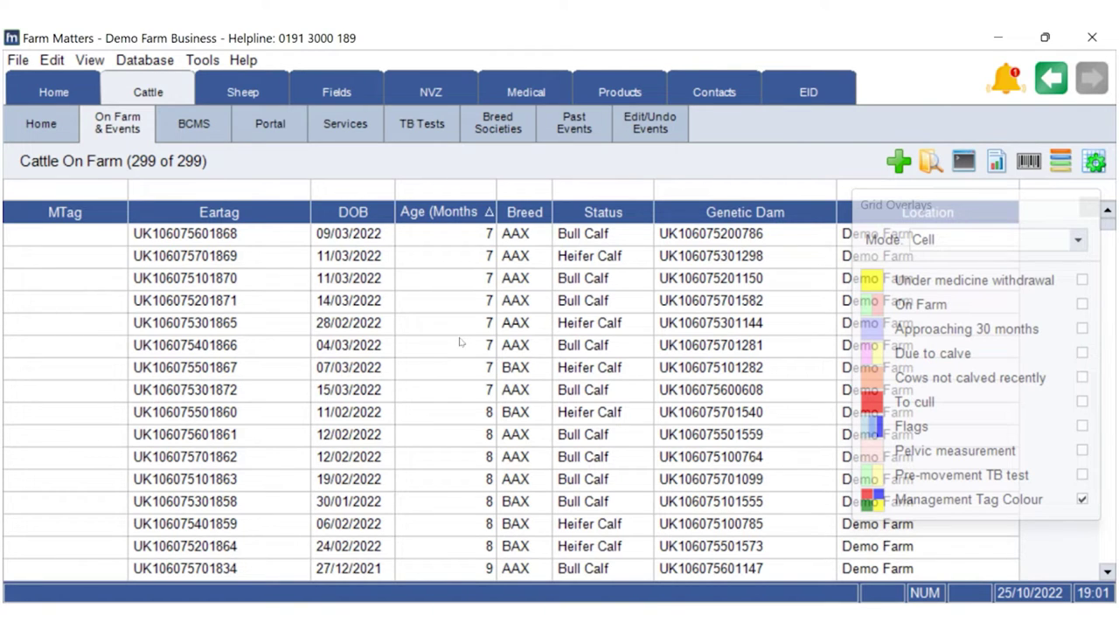
right_click(394, 298)
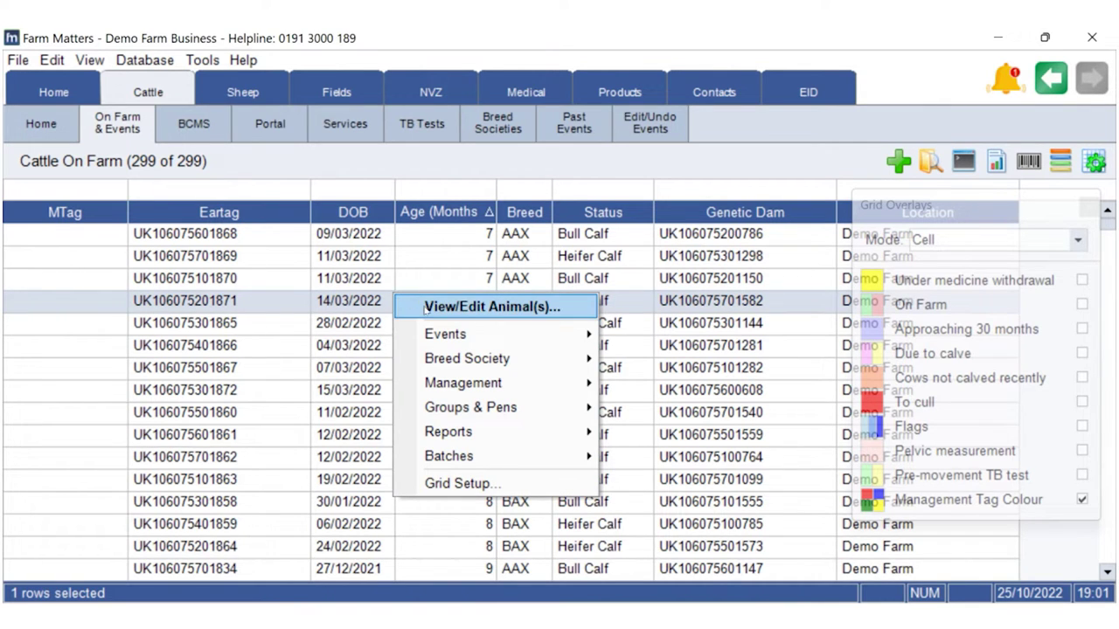
mouse_move(423, 334)
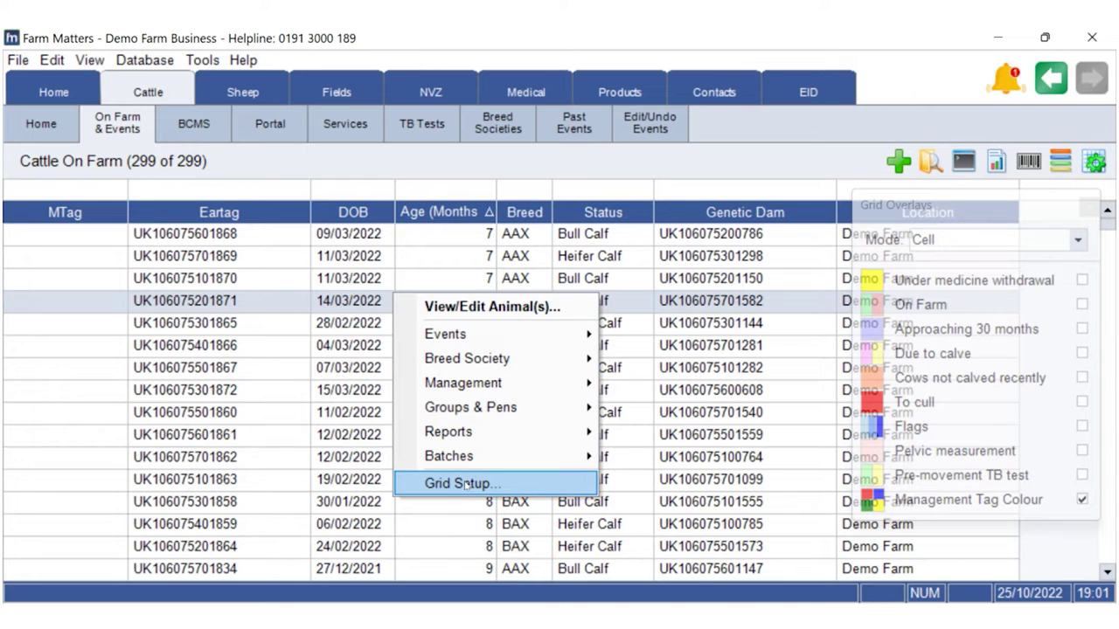
Enable the AnimalNotes column through Grid Setup filtered on 'Not', then move the overlay legend aside
click(466, 485)
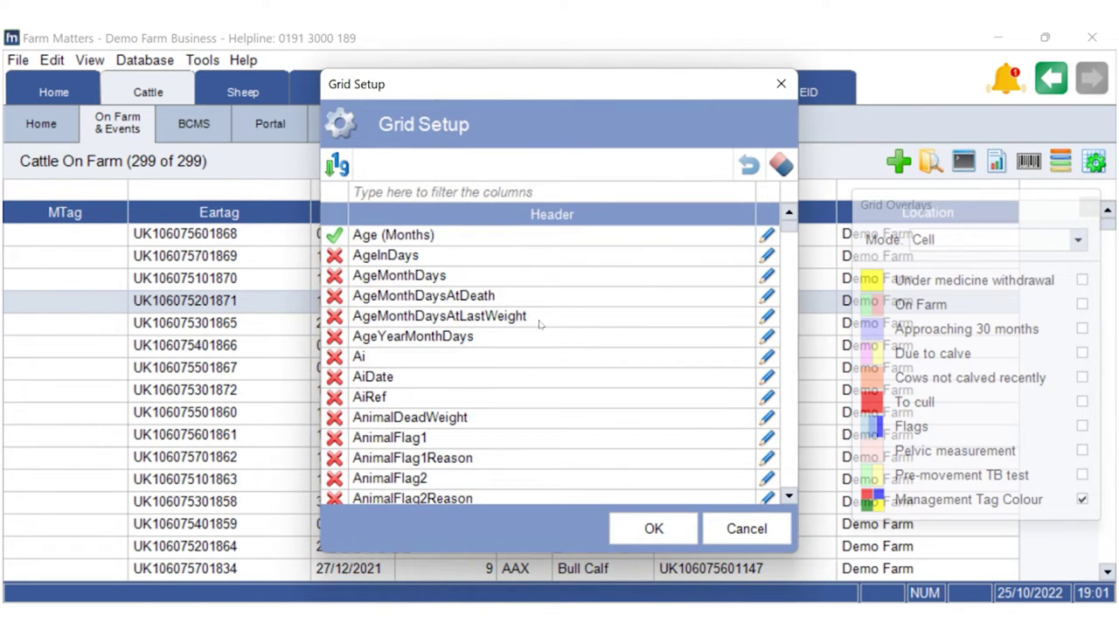
scroll(539, 324, down, 1)
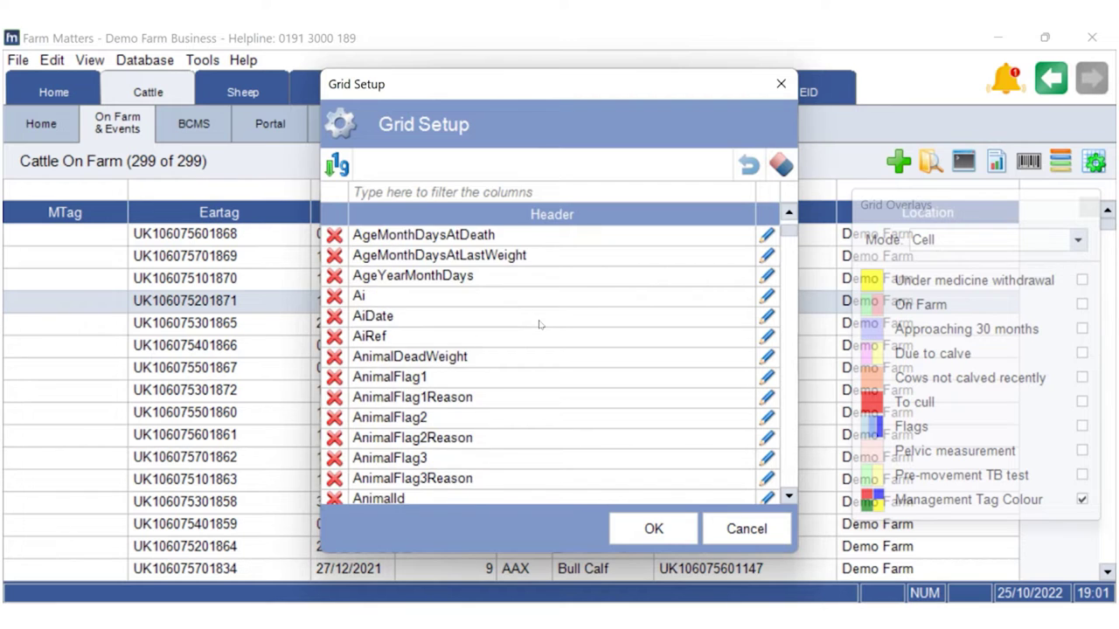
scroll(539, 324, down, 2)
scroll(539, 324, down, 3)
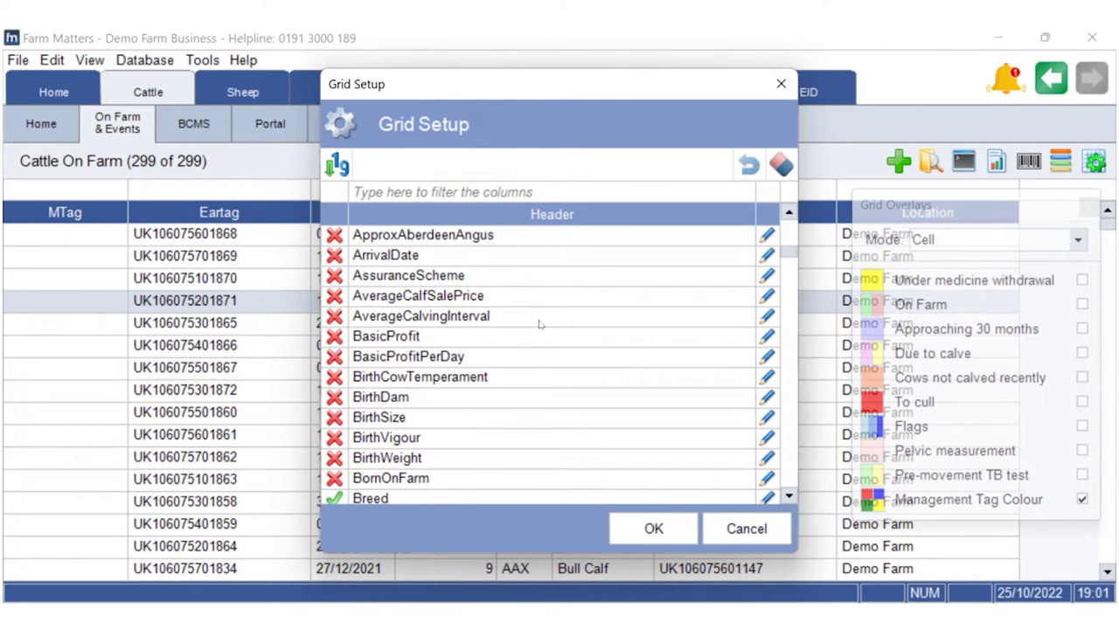
scroll(539, 324, down, 6)
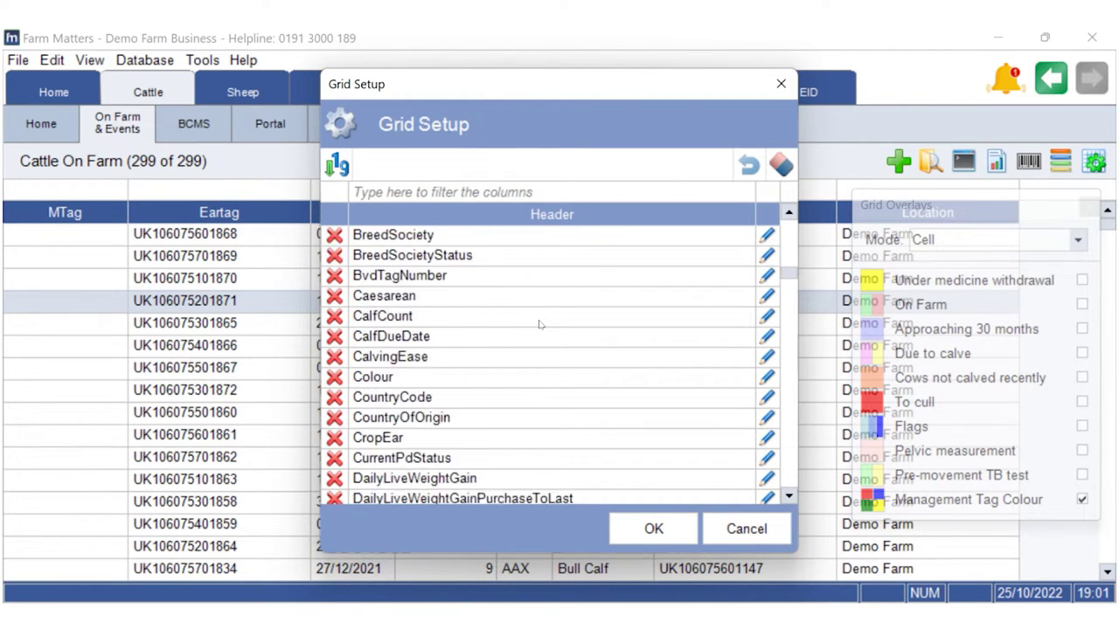
scroll(539, 325, down, 4)
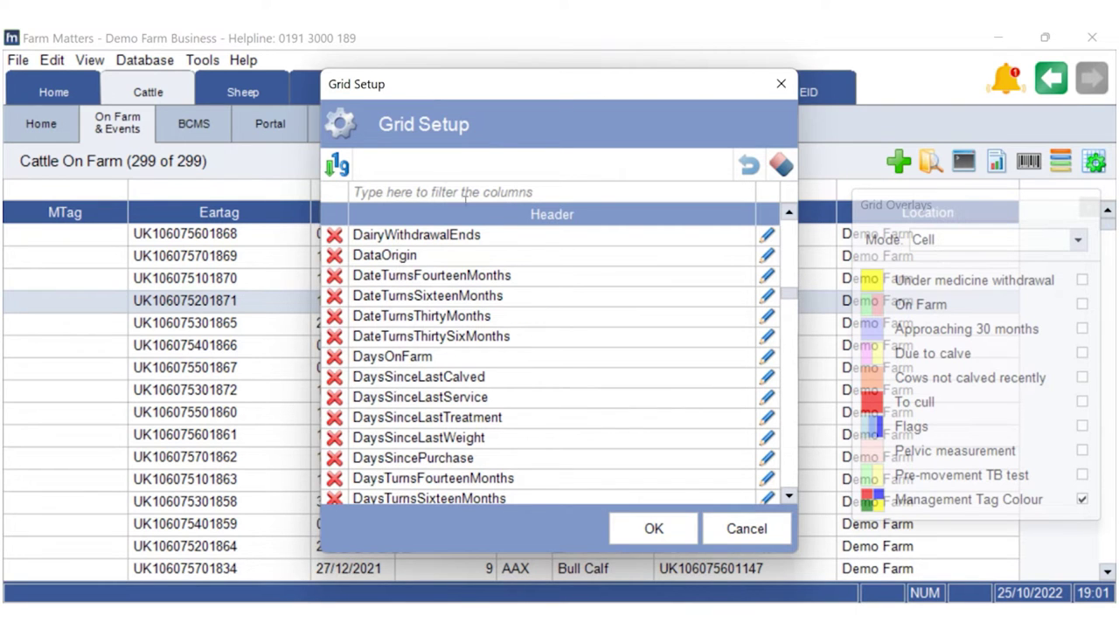
click(428, 188)
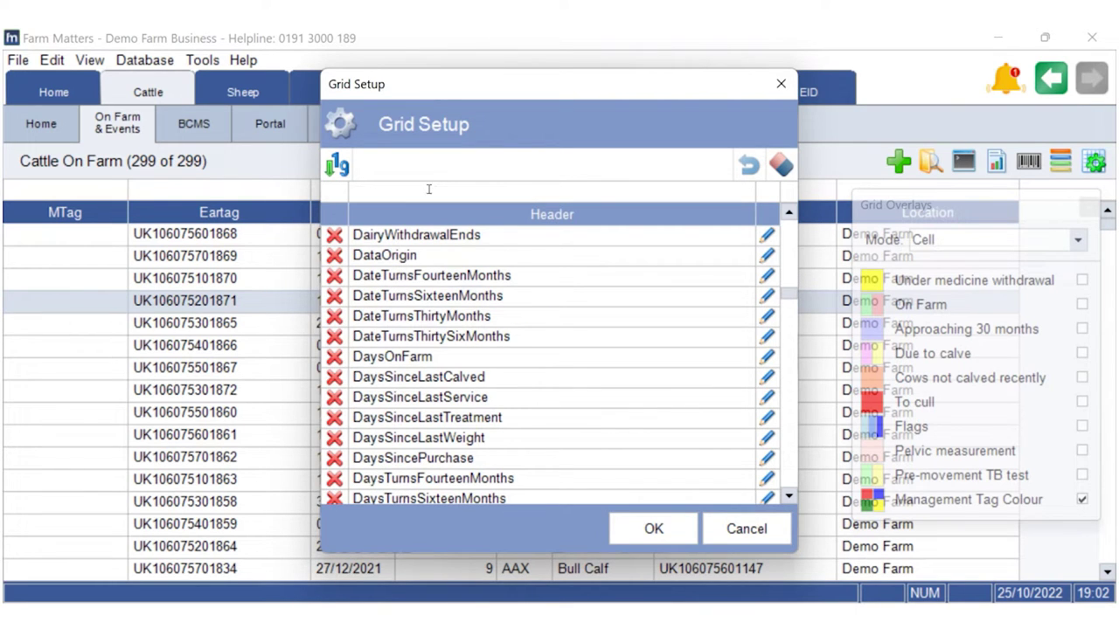
text(Not)
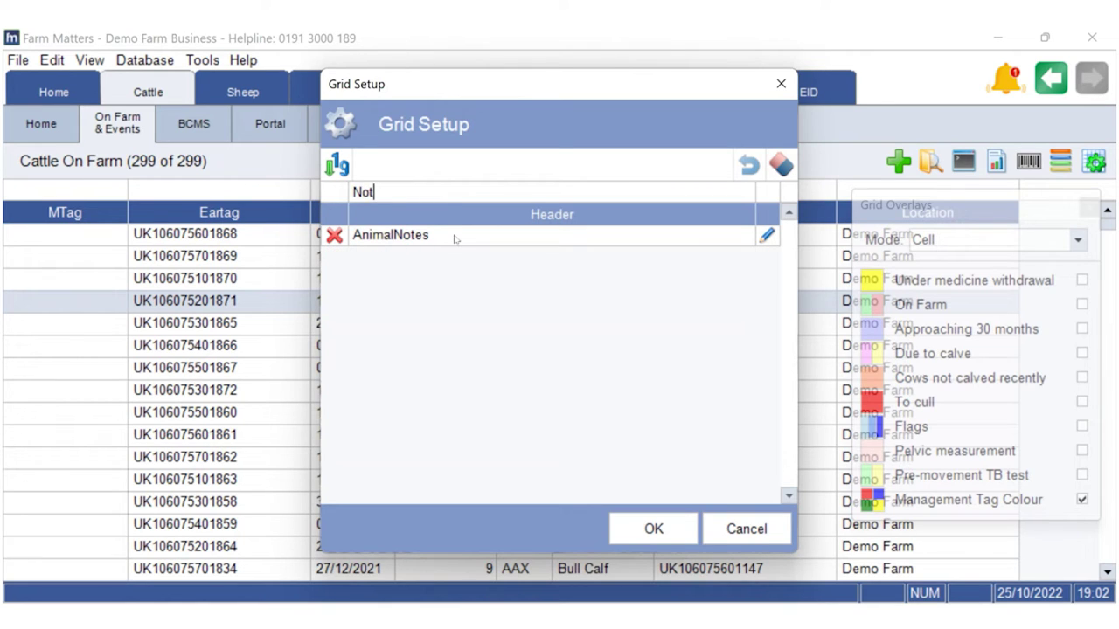
click(334, 235)
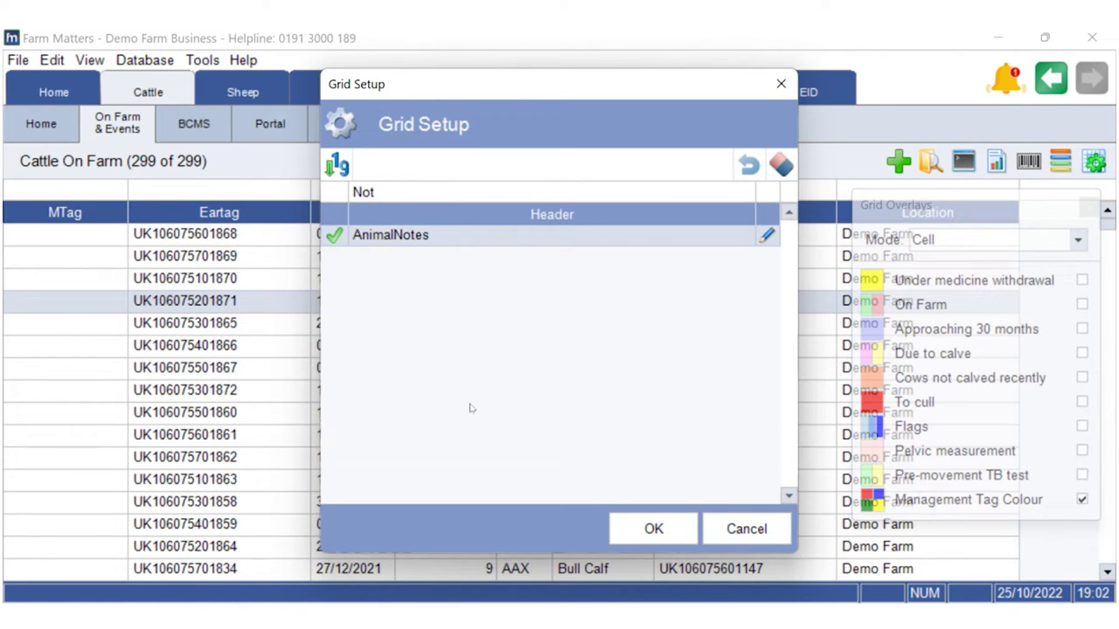
click(639, 527)
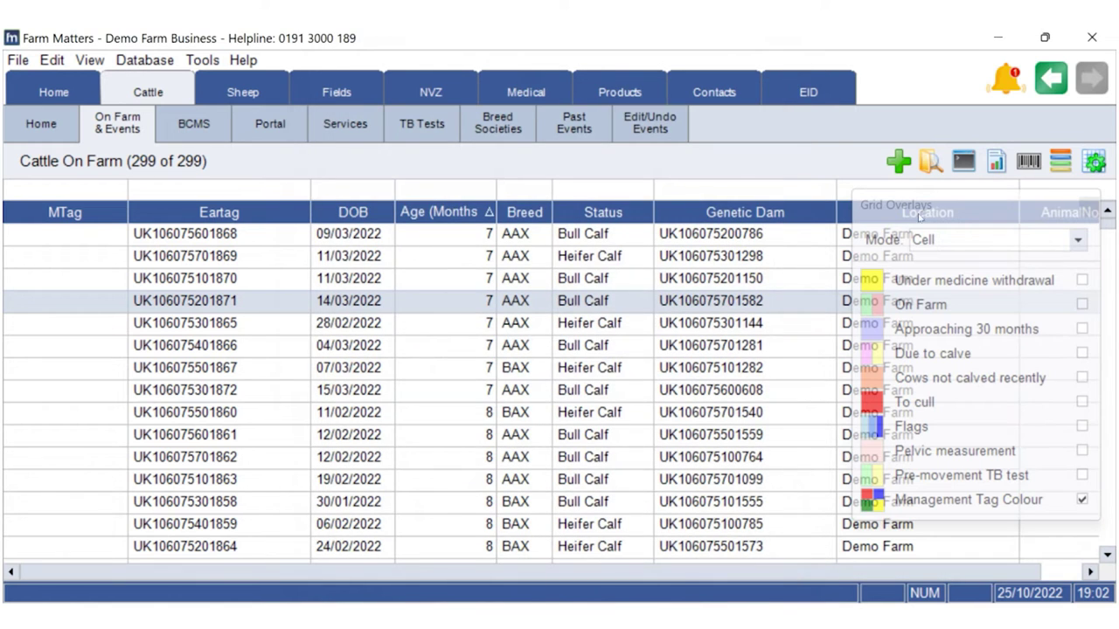
drag(891, 183, 603, 180)
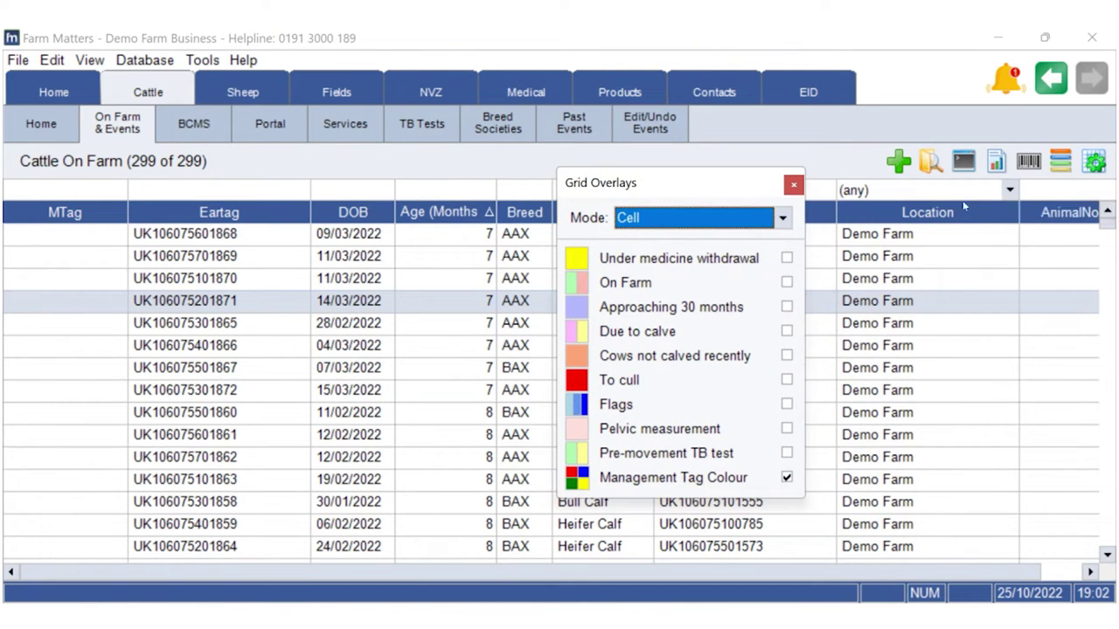
Drag the overlays panel right to reveal Status and Genetic Dam, then view the Due to calve overlay settings
drag(662, 178, 894, 210)
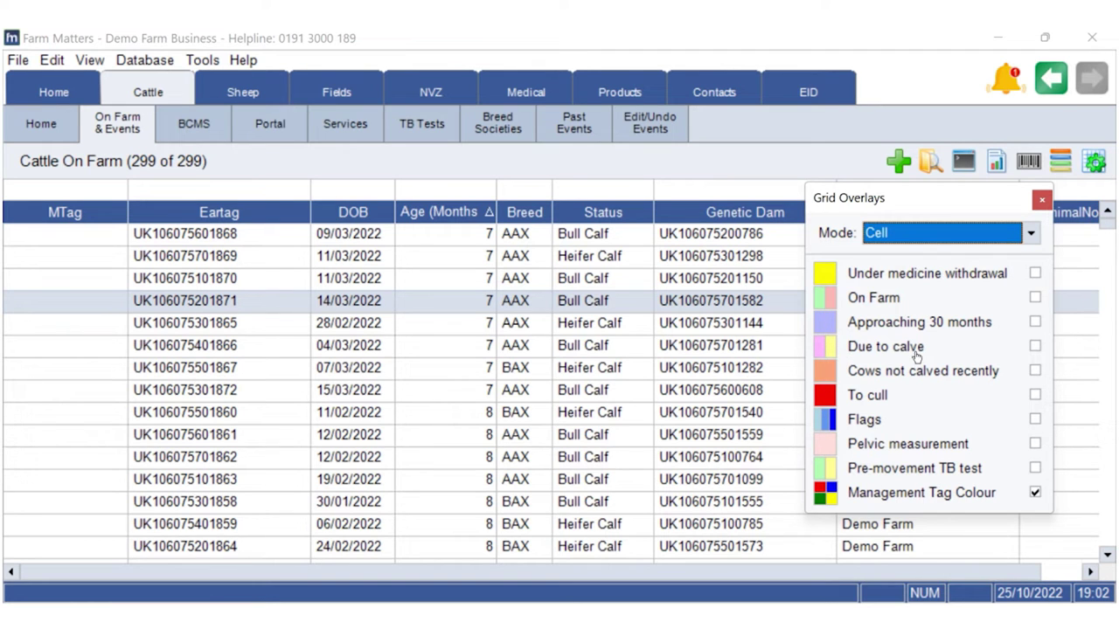
click(826, 348)
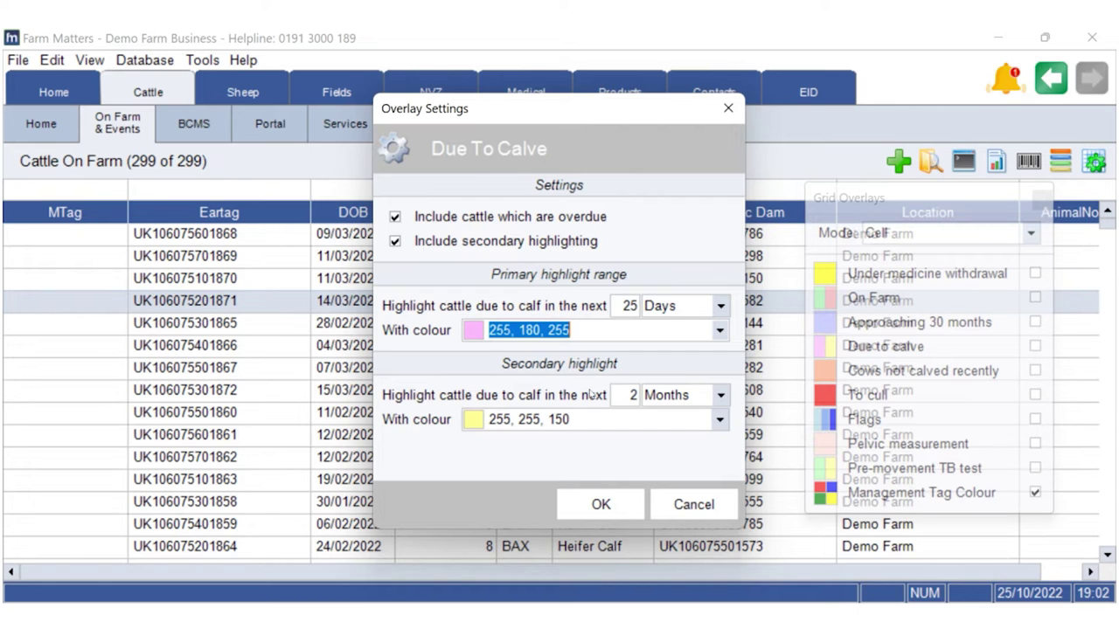
click(609, 505)
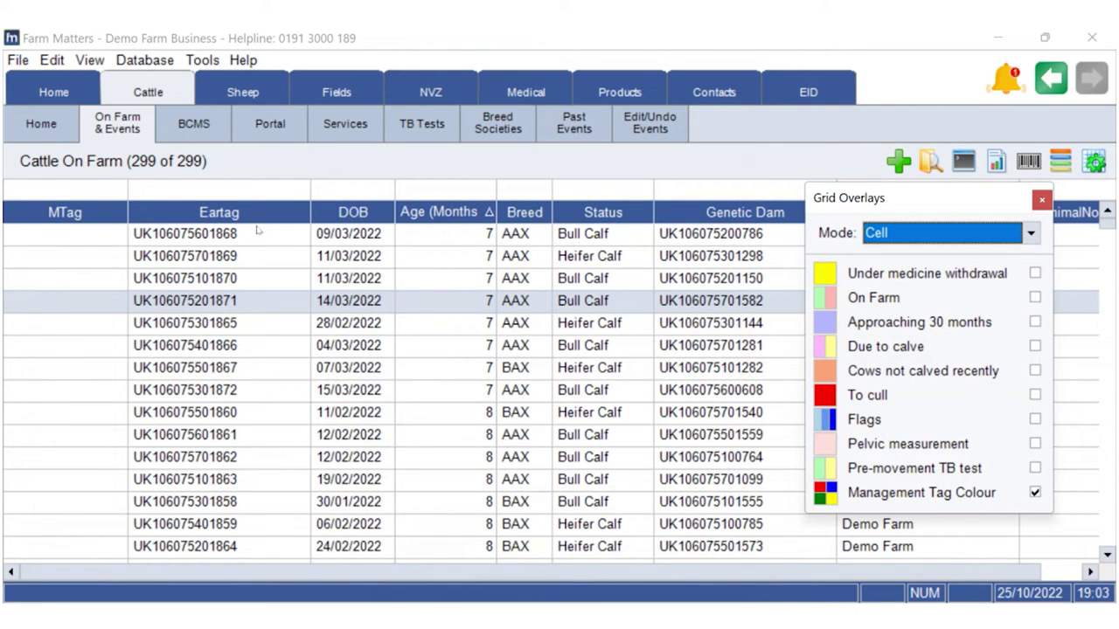
click(131, 127)
right_click(376, 300)
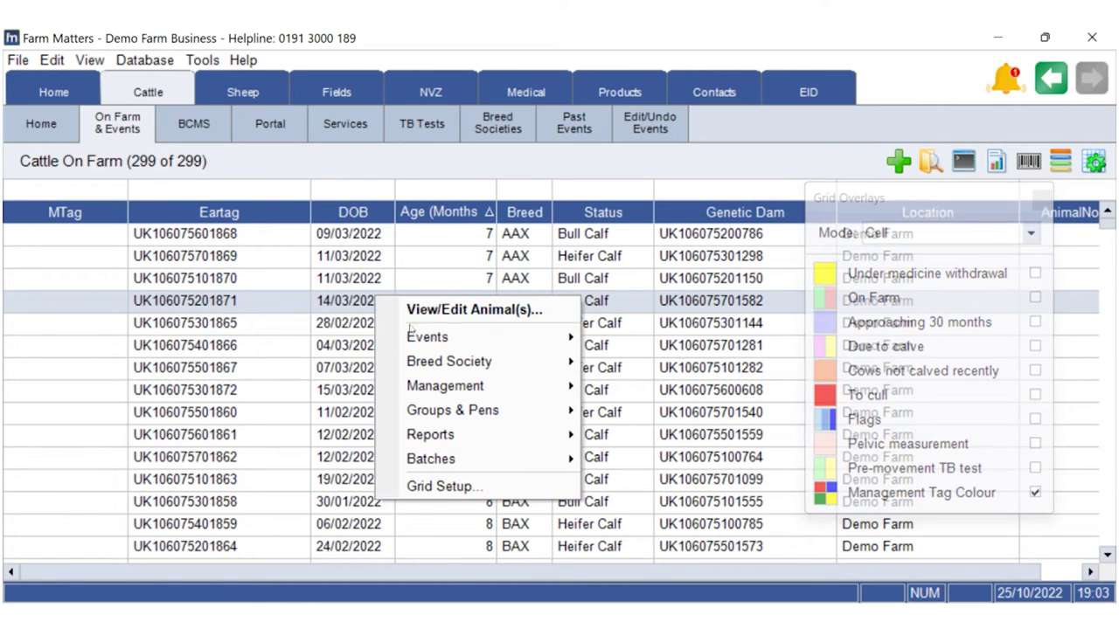
Move the DOB column before Eartag and the Age (Months) column after Status
click(261, 356)
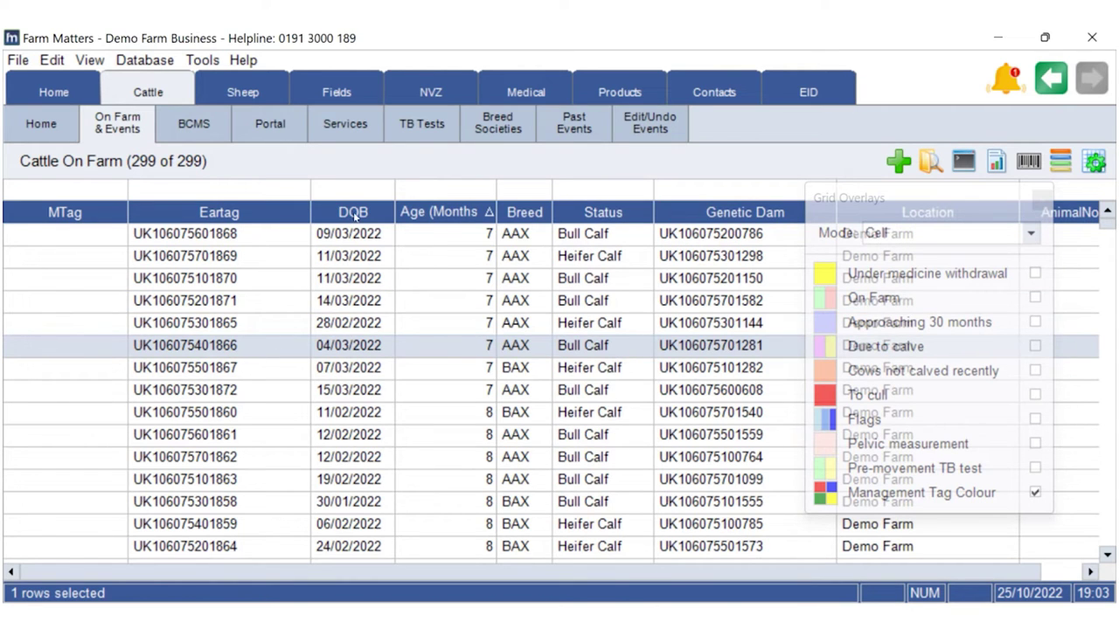
drag(355, 215, 127, 208)
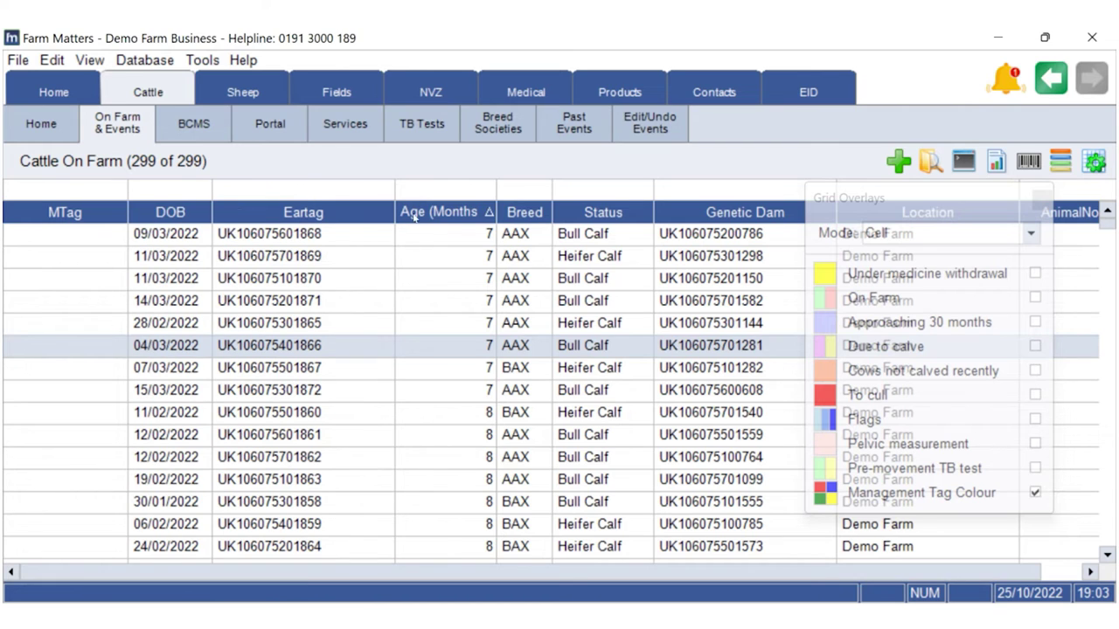
drag(418, 218, 620, 213)
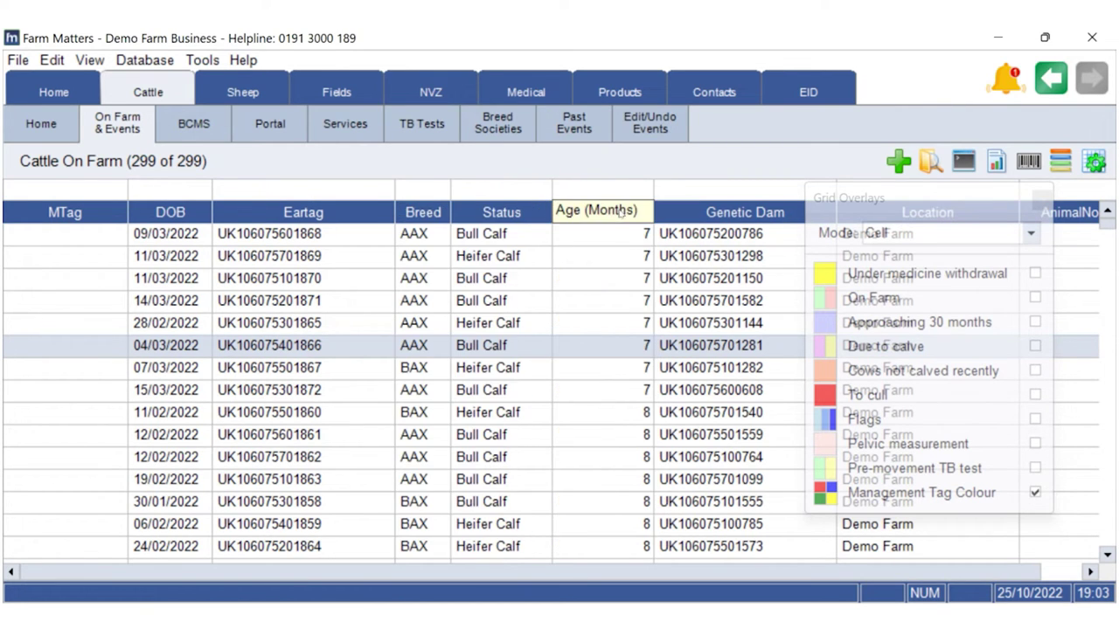
Sort by age with the youngest calves first, try an Eartag filter of 87 and clear it
click(610, 212)
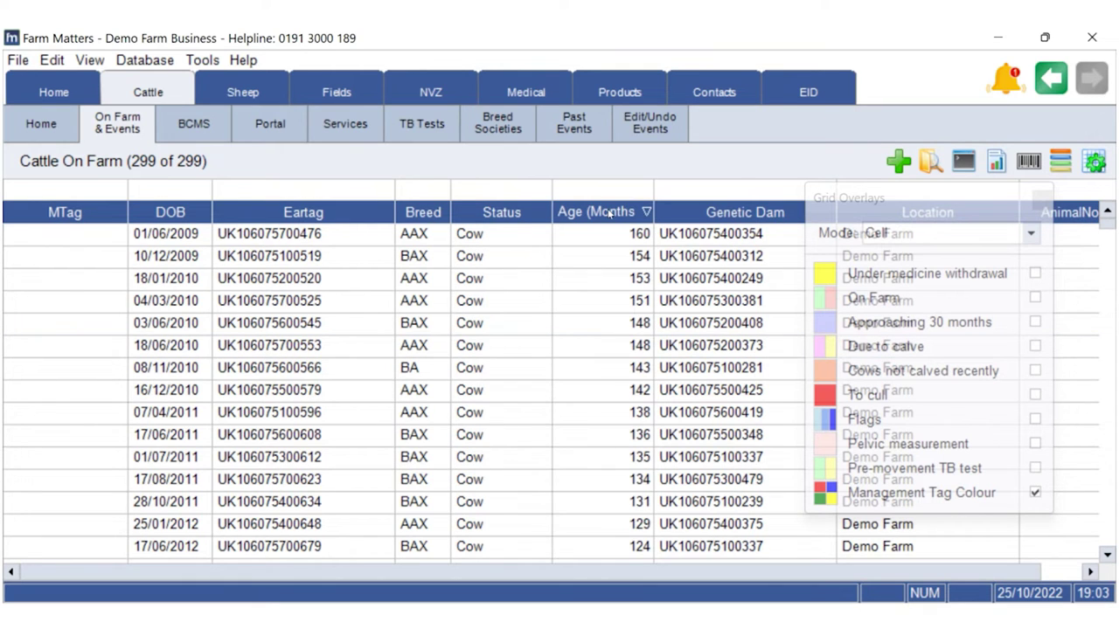
click(610, 213)
click(610, 212)
click(610, 212)
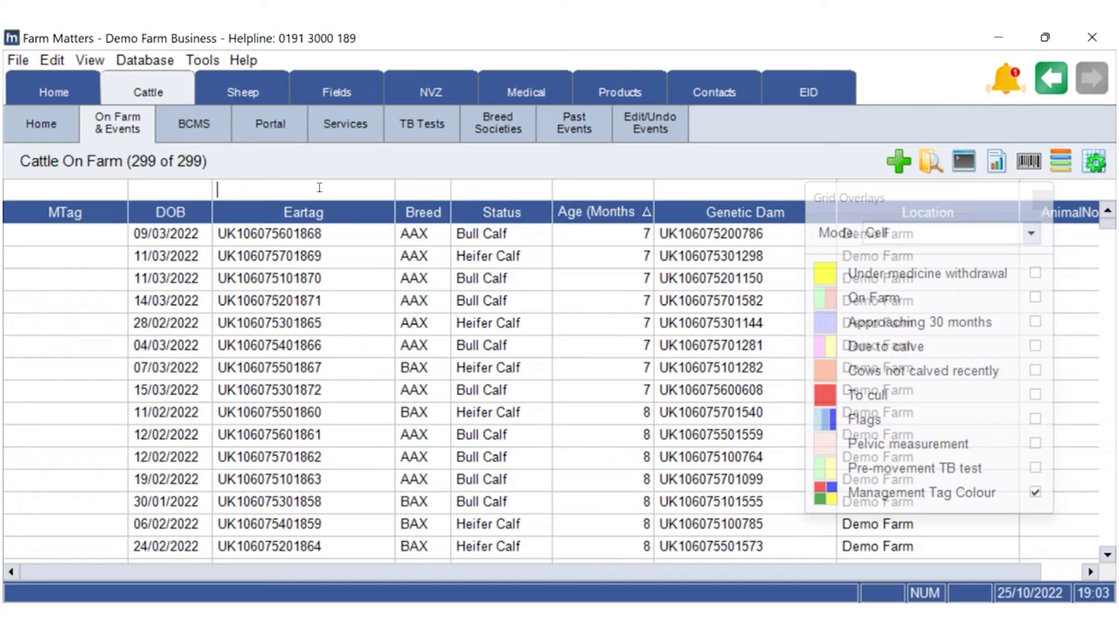
text(87)
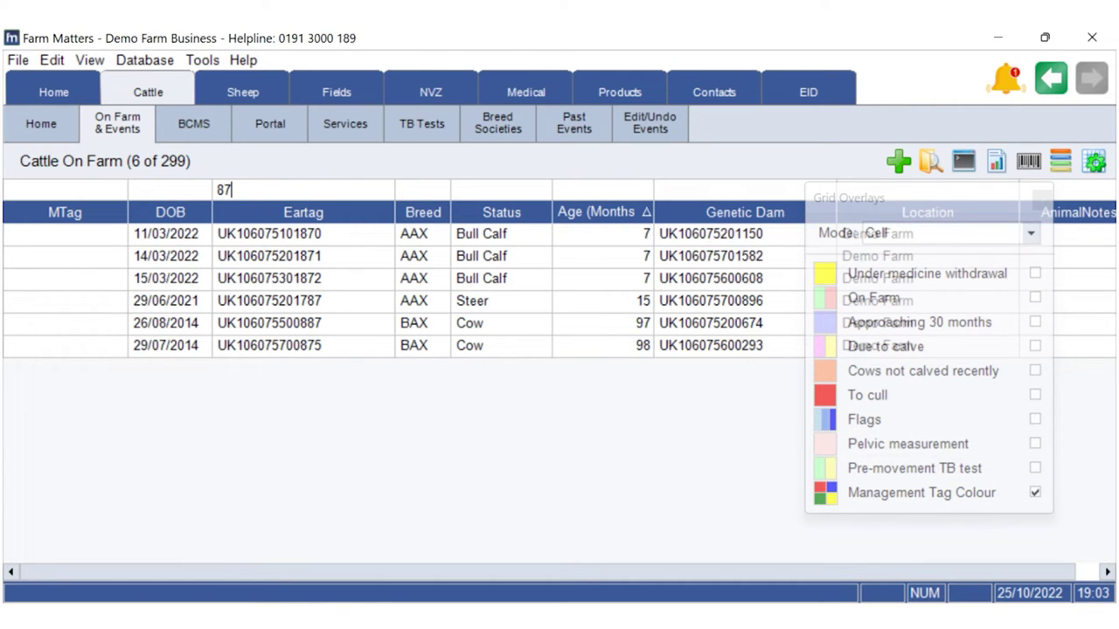
key(BackSpace)
key(BackSpace)
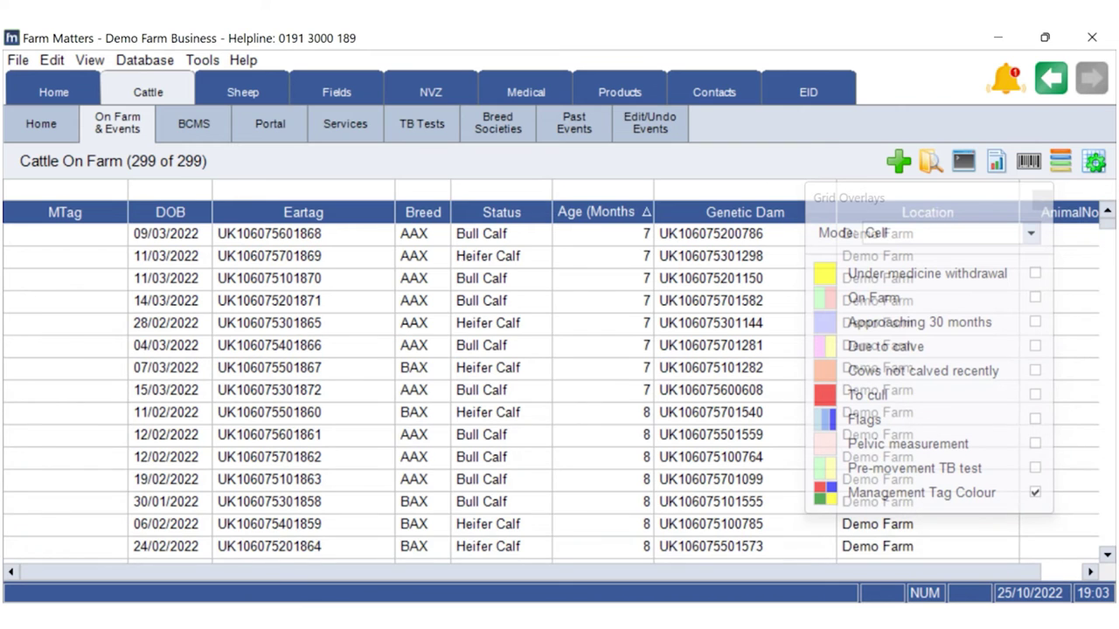
drag(345, 262, 347, 401)
Select the calves born 11/03, 14/03, 07/03, 12/02 and 30/01/2022 and Add To Batch
click(323, 280)
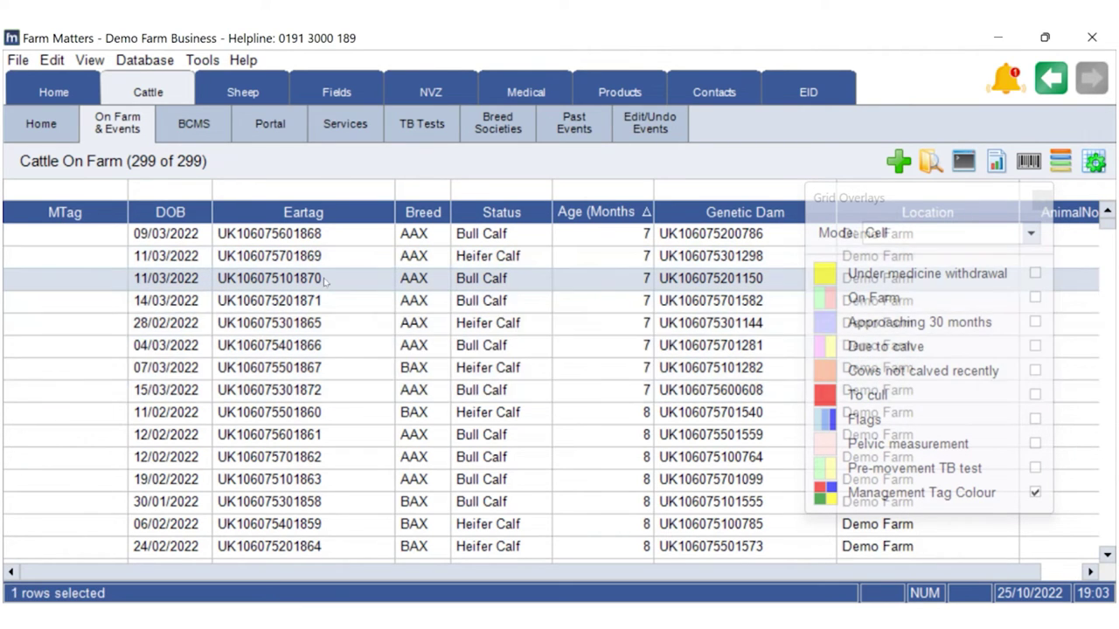
ctrl+click(329, 300)
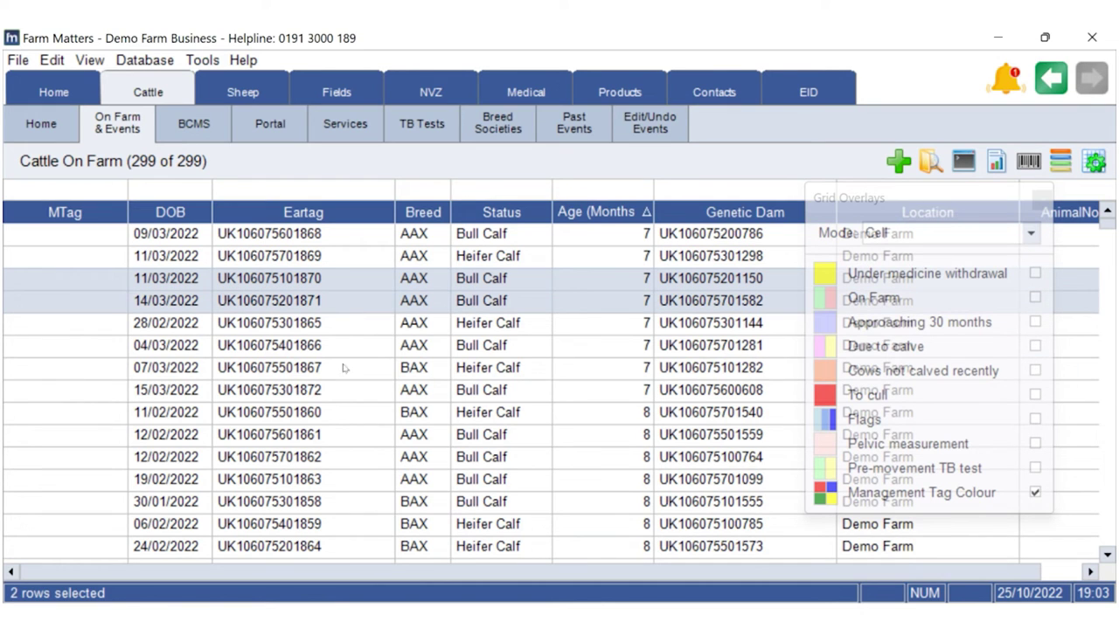
ctrl+click(346, 367)
ctrl+click(353, 434)
ctrl+click(357, 503)
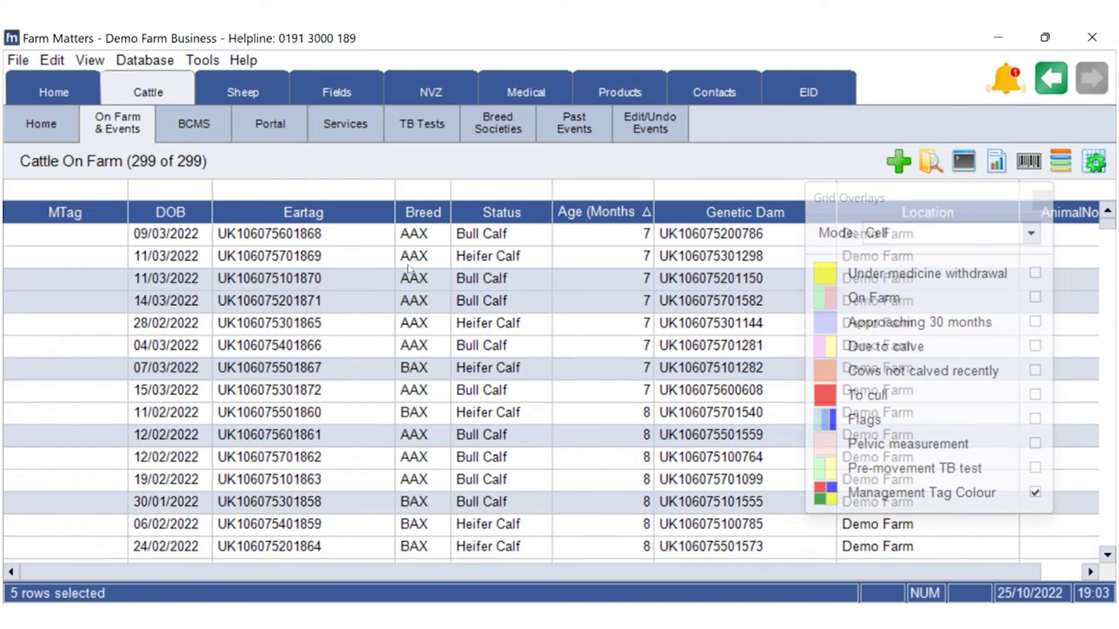
right_click(357, 275)
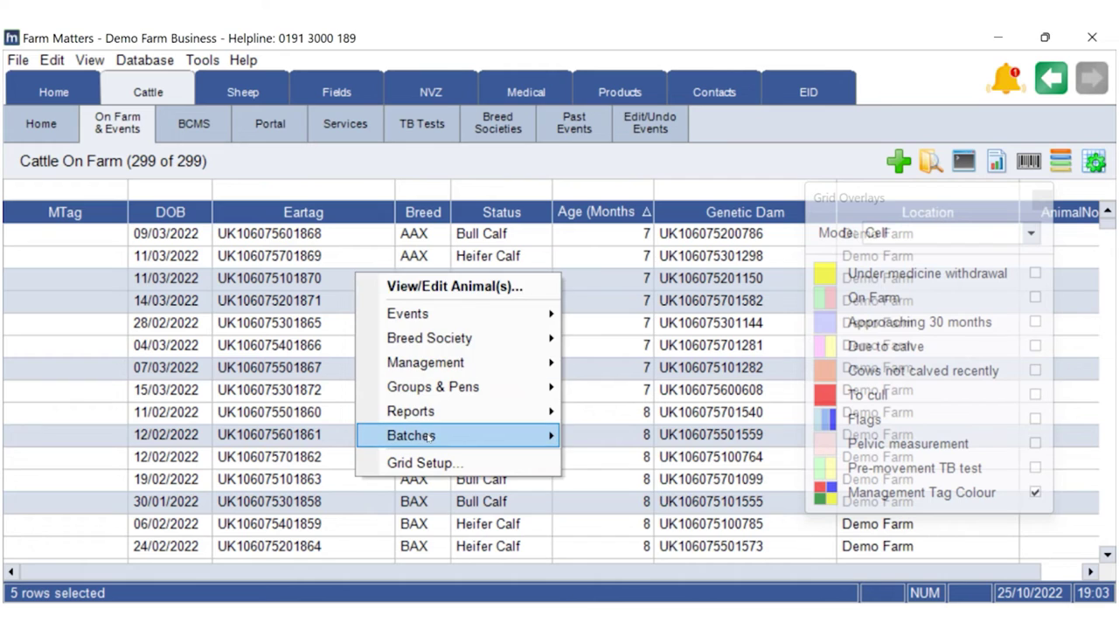
mouse_move(430, 437)
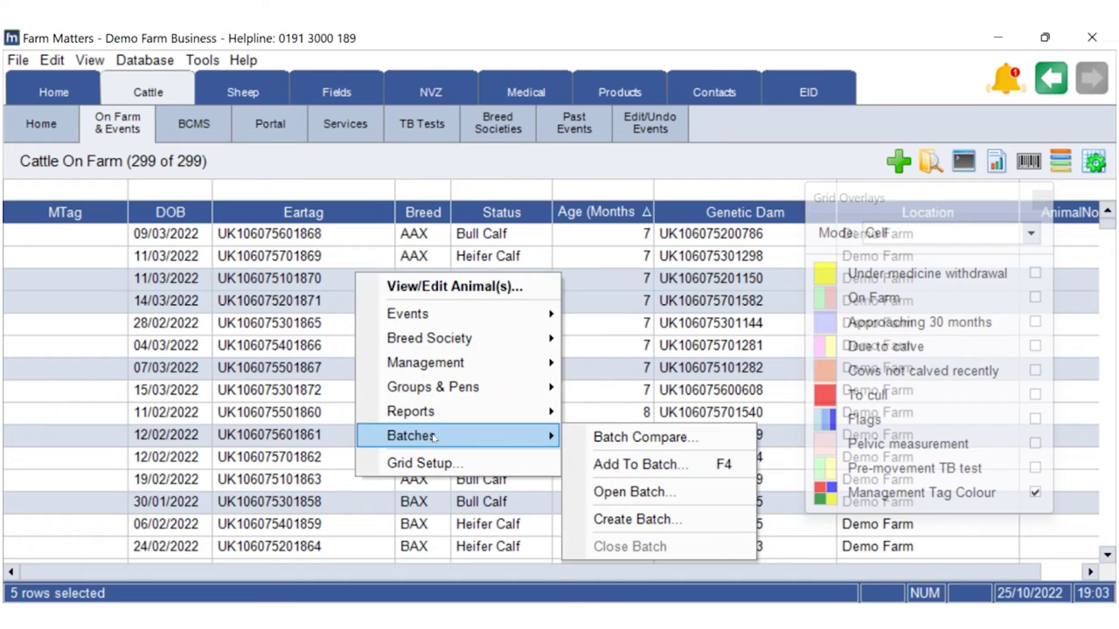
click(731, 468)
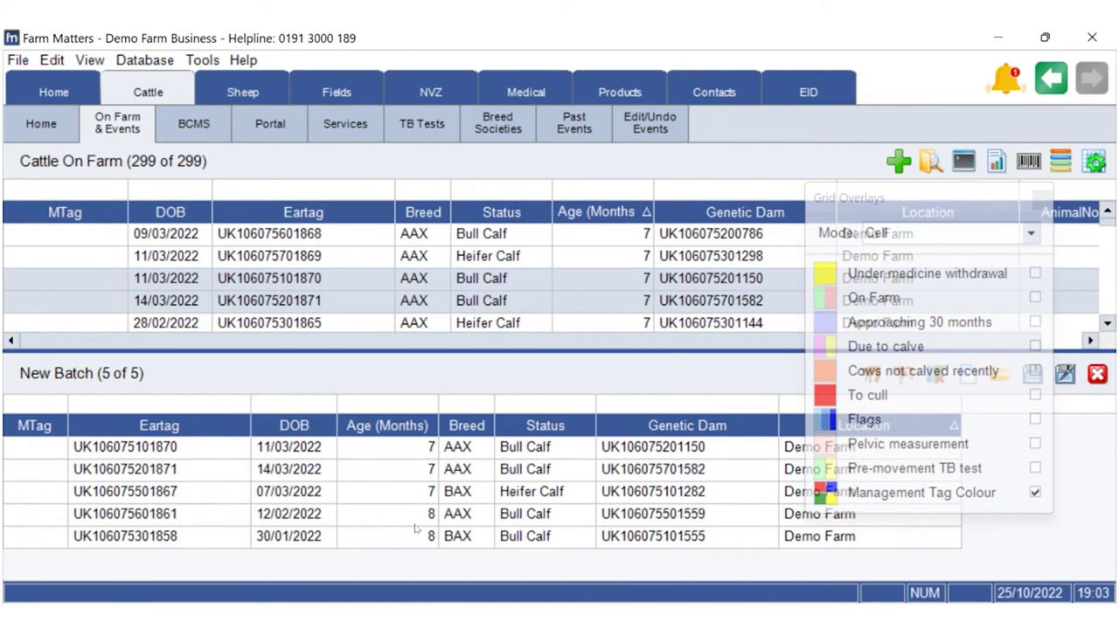
Save the five-calf batch with the name 'Test 1' and confirm, keeping the overlays panel aside
drag(890, 194, 839, 101)
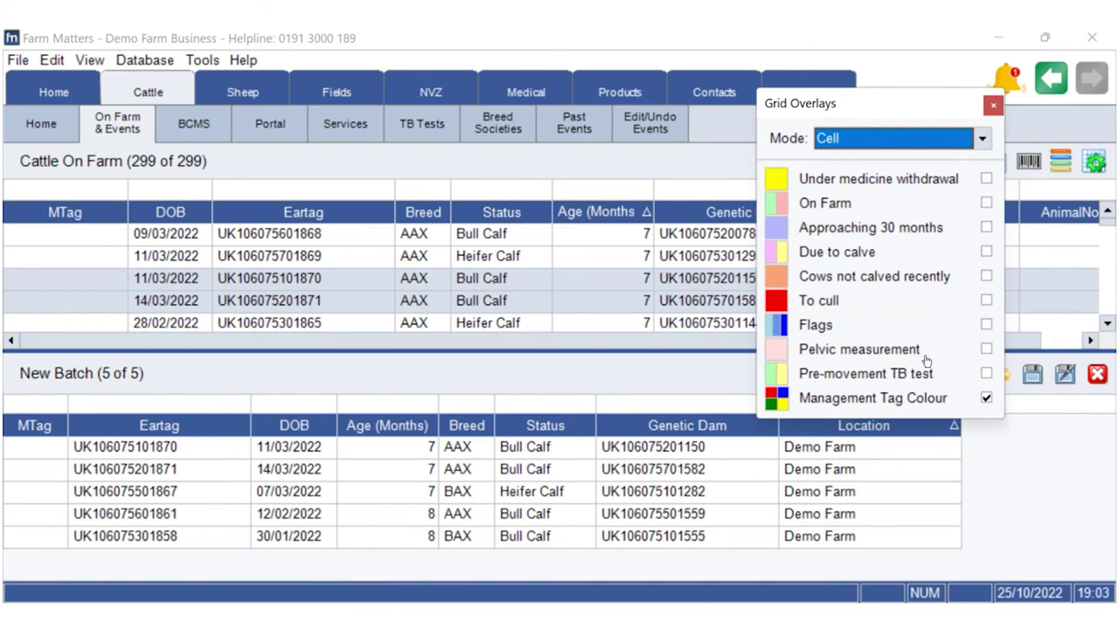
click(1065, 376)
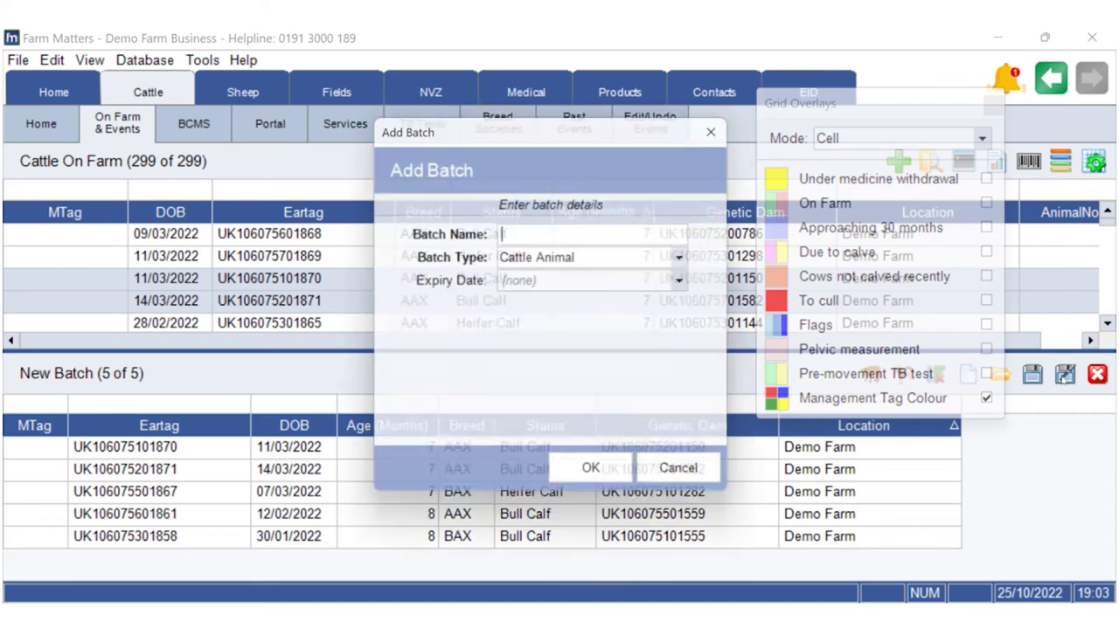
text(T)
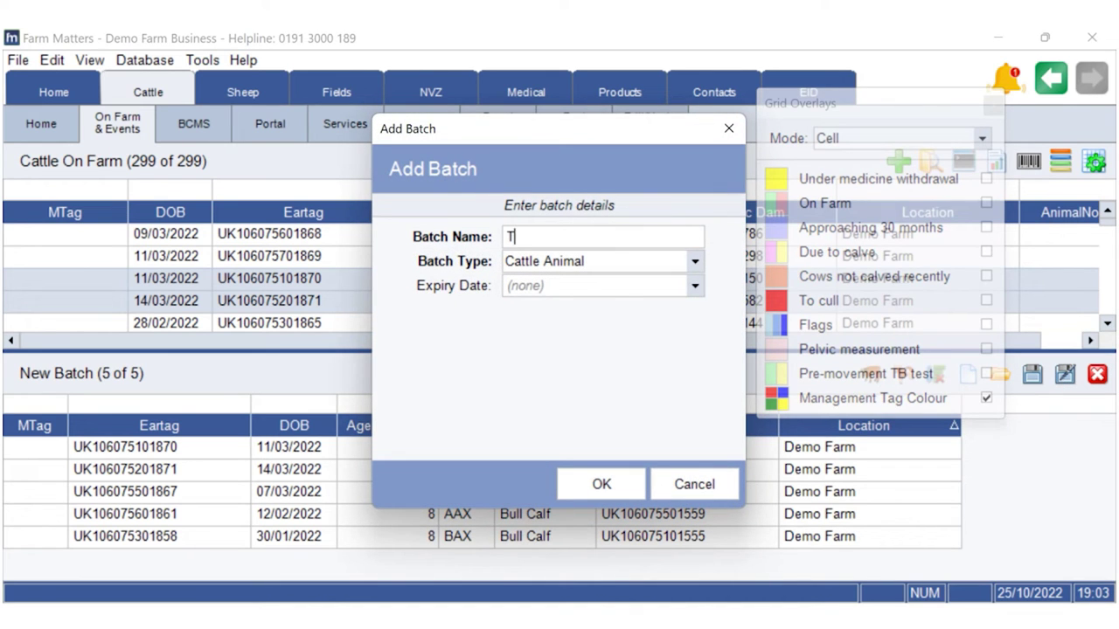
text(est 1)
click(578, 487)
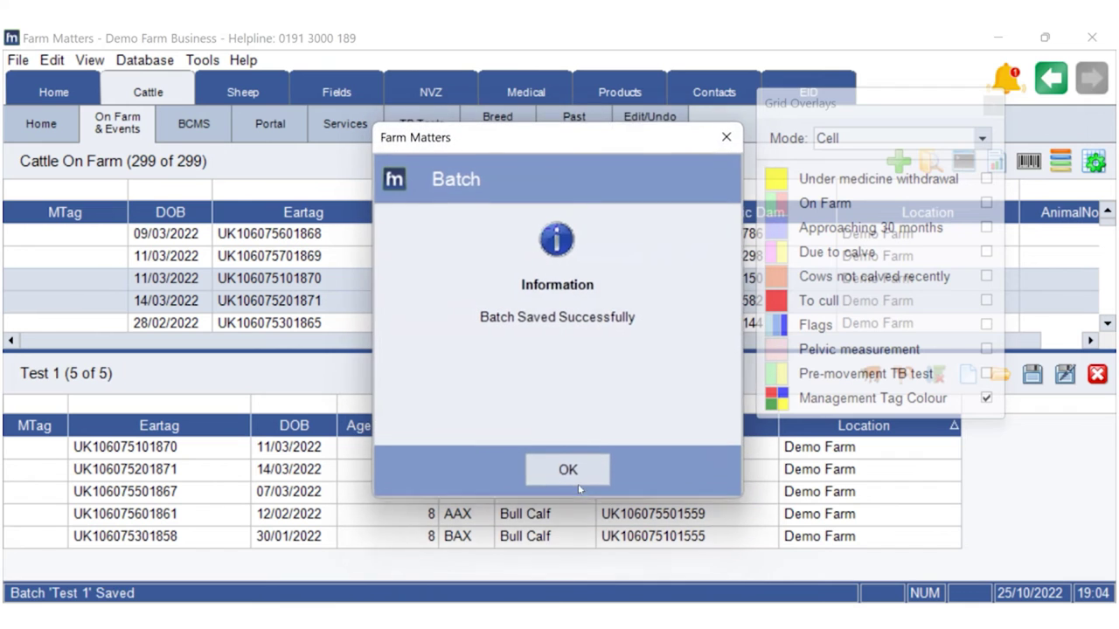
click(582, 472)
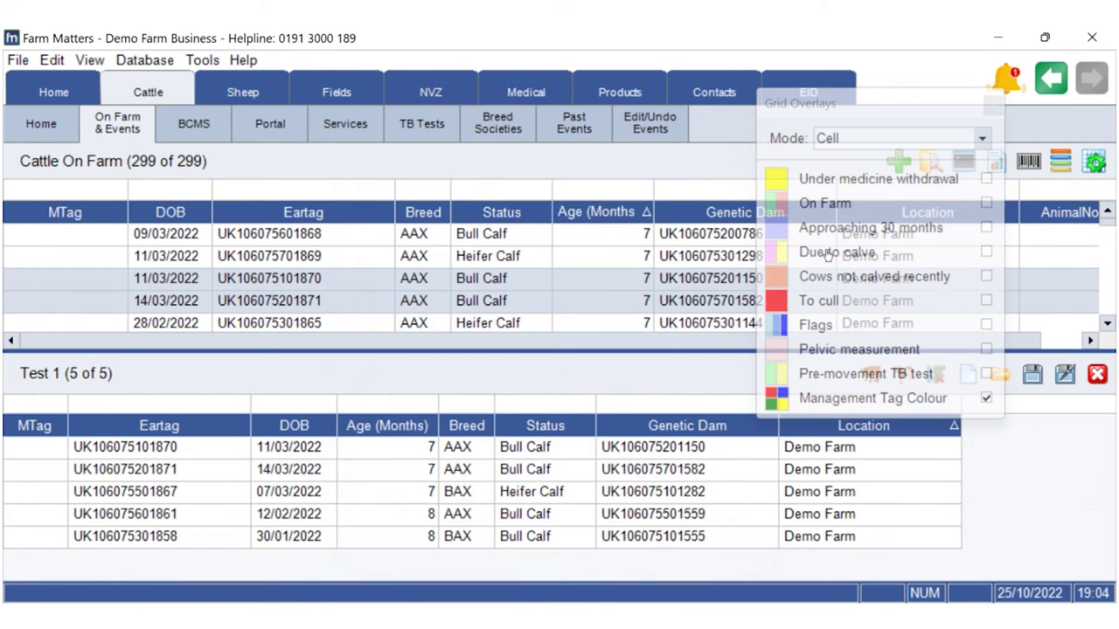
drag(876, 101, 733, 95)
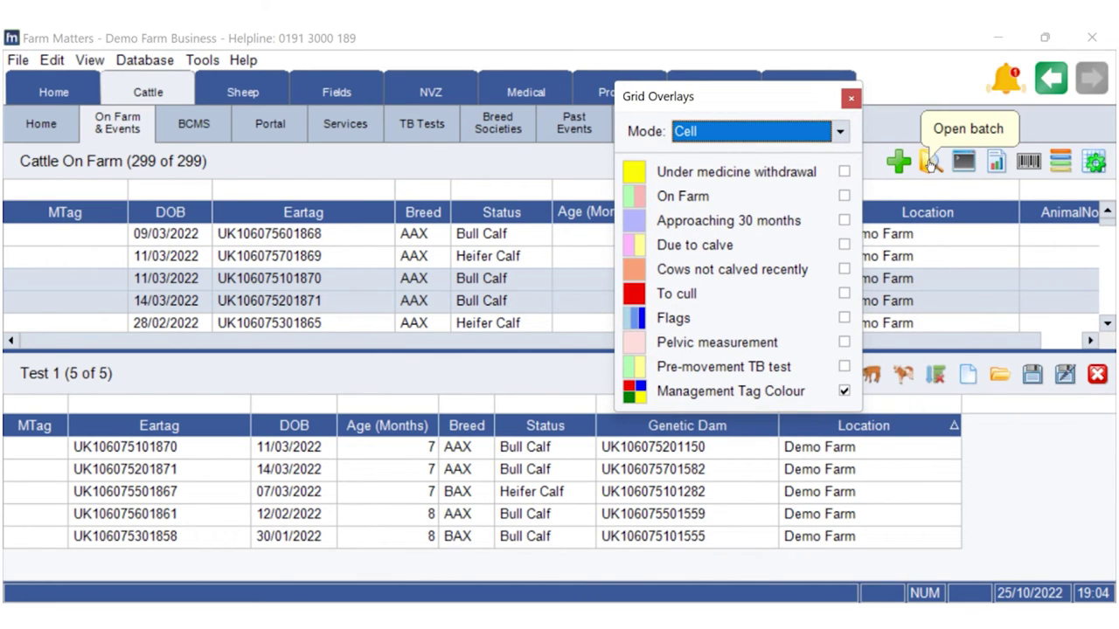
Open the Test 1 batch from the saved batches list, then review its actions menu and close the list
click(929, 163)
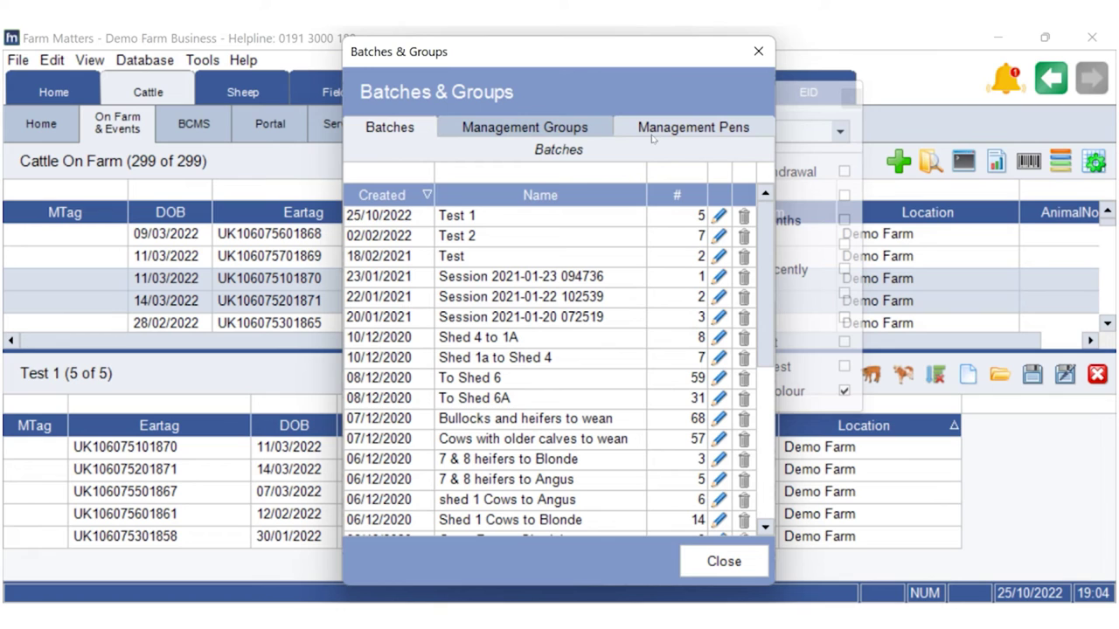
double_click(500, 219)
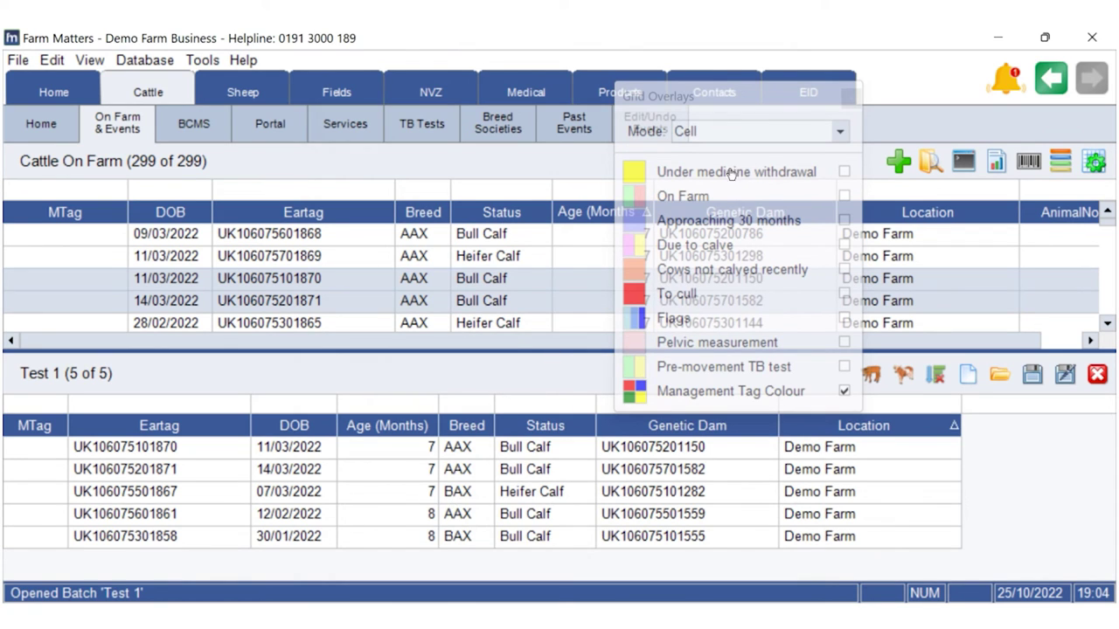
click(931, 164)
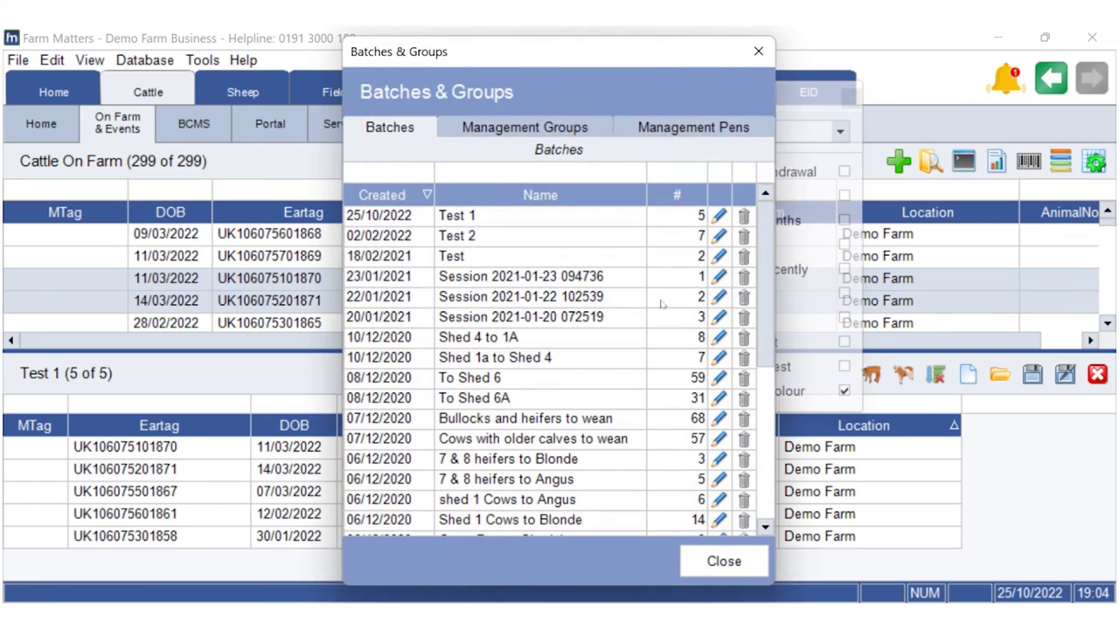
right_click(476, 218)
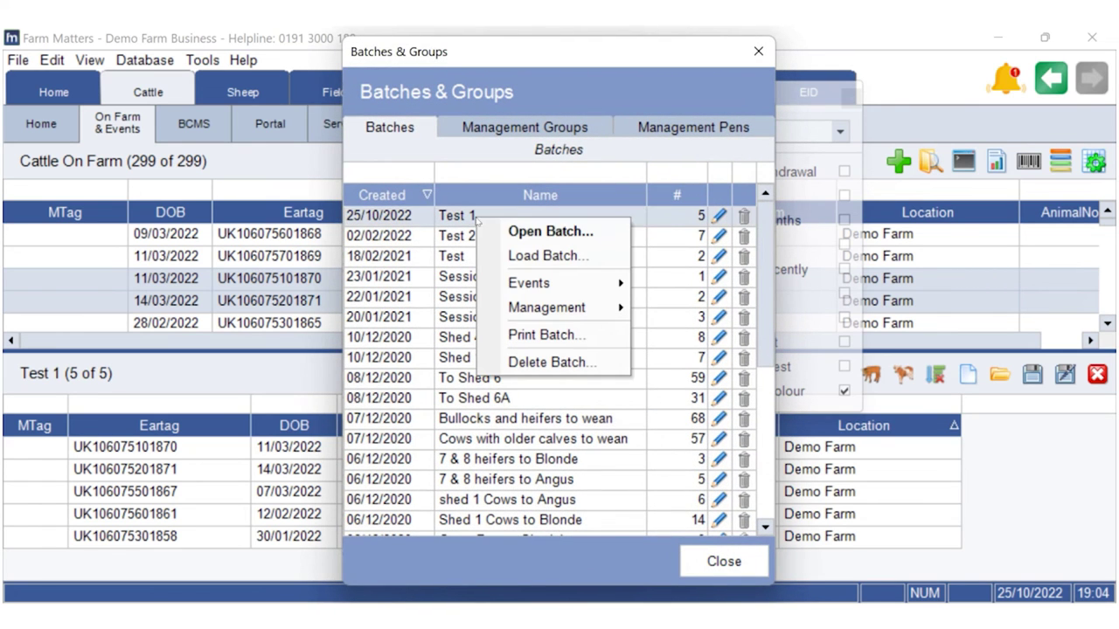
mouse_move(522, 282)
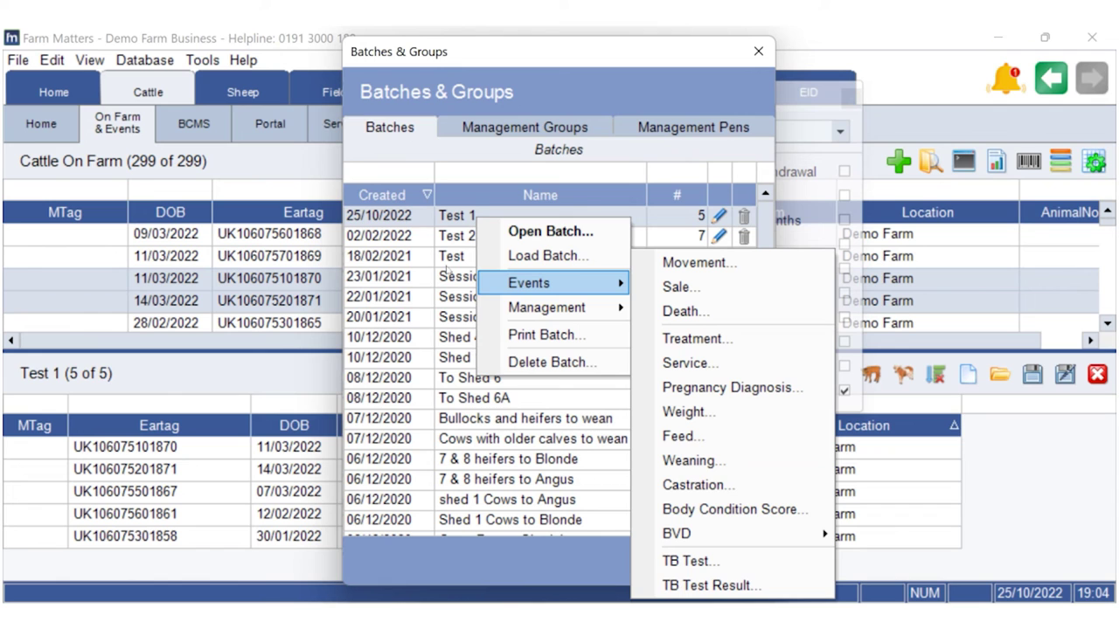
click(758, 51)
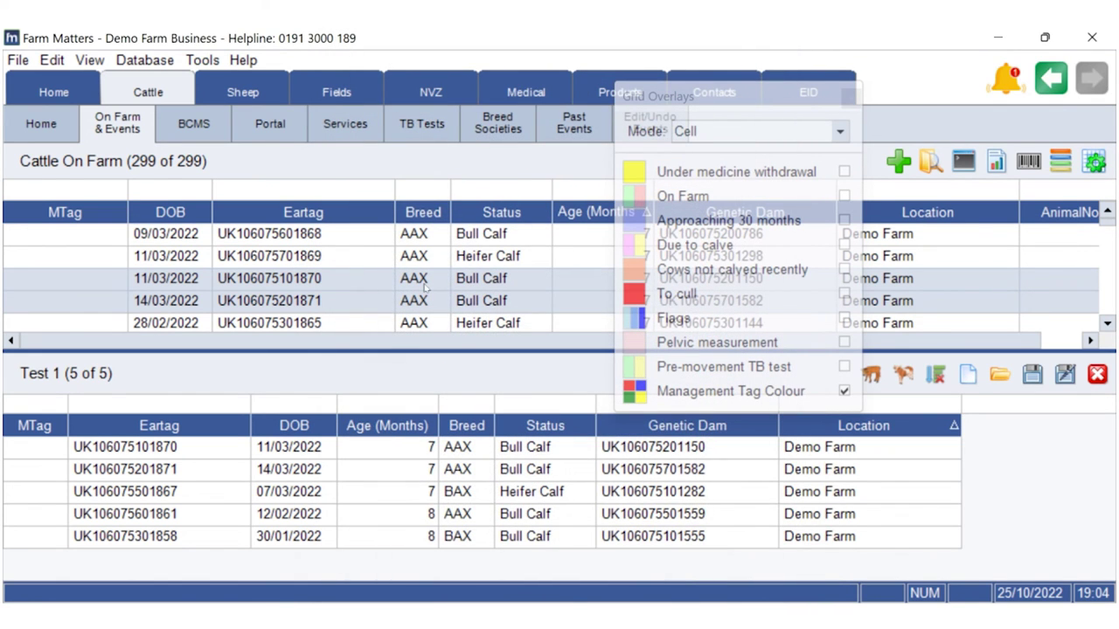